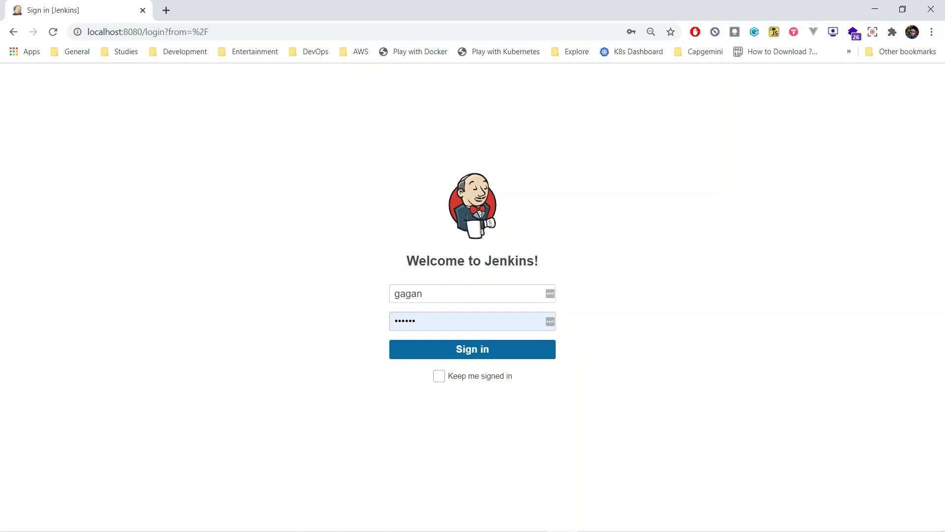
Open SonarQube at 192.168.0.194:9000 and go to Administration > Security > Users
{"action": "left_click", "coordinate": [166, 10]}
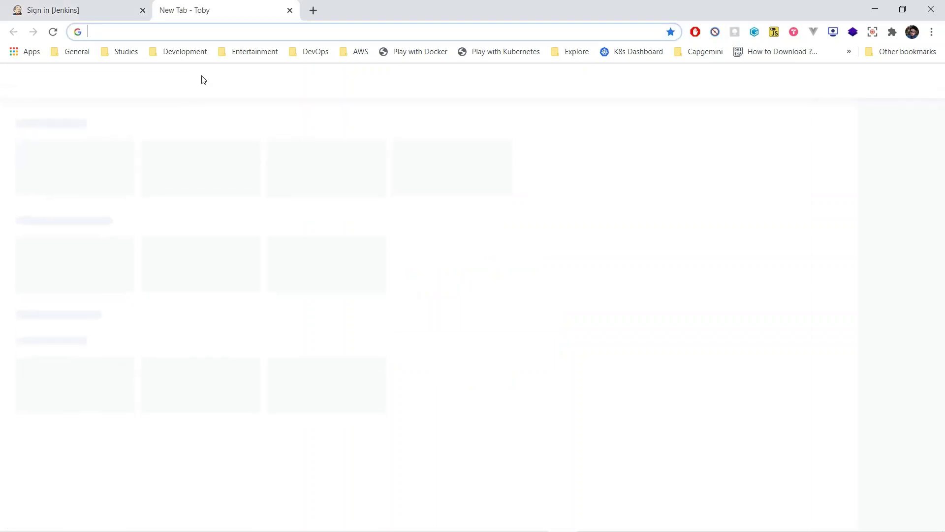
{"action": "type", "text": "192"}
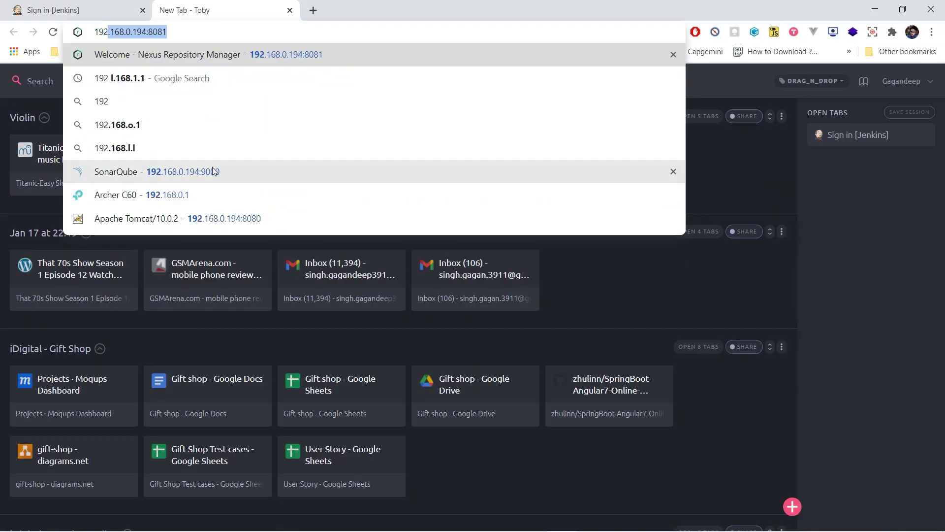
{"action": "left_click", "coordinate": [213, 171]}
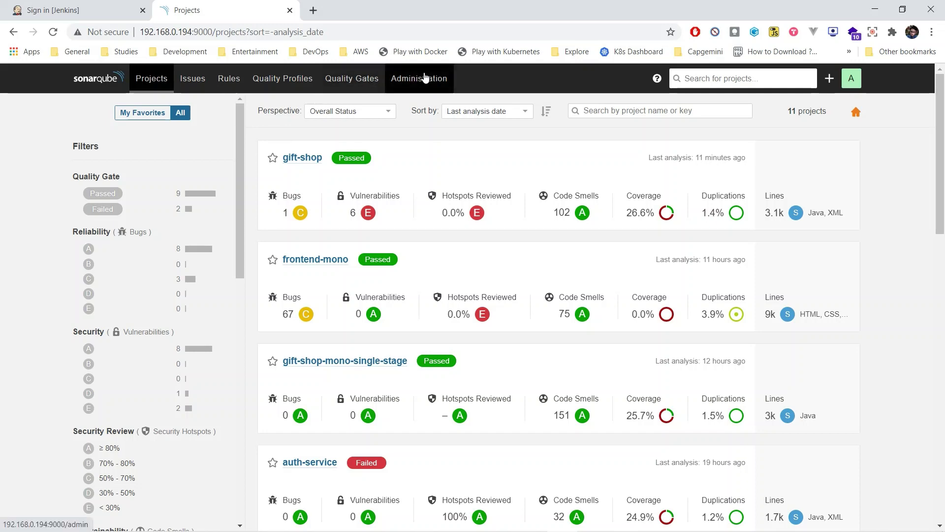
{"action": "left_click", "coordinate": [425, 78]}
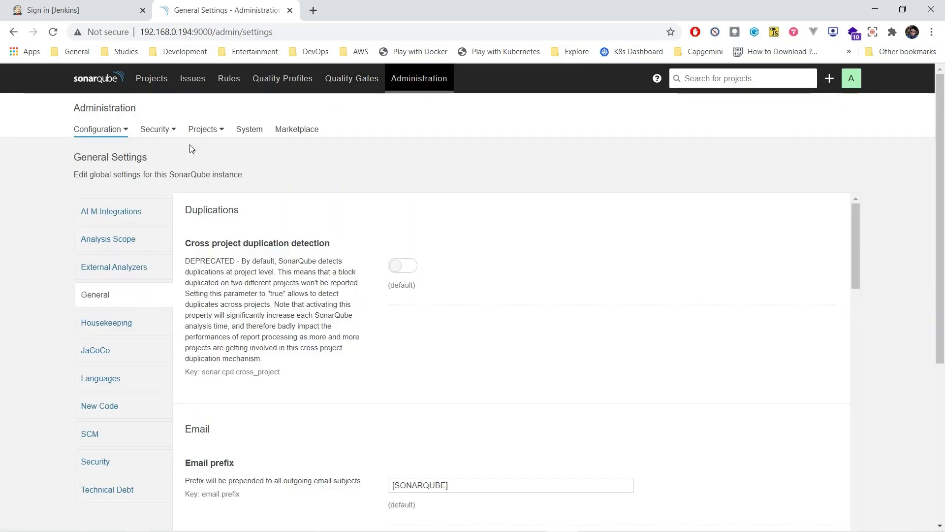
{"action": "left_click", "coordinate": [172, 130]}
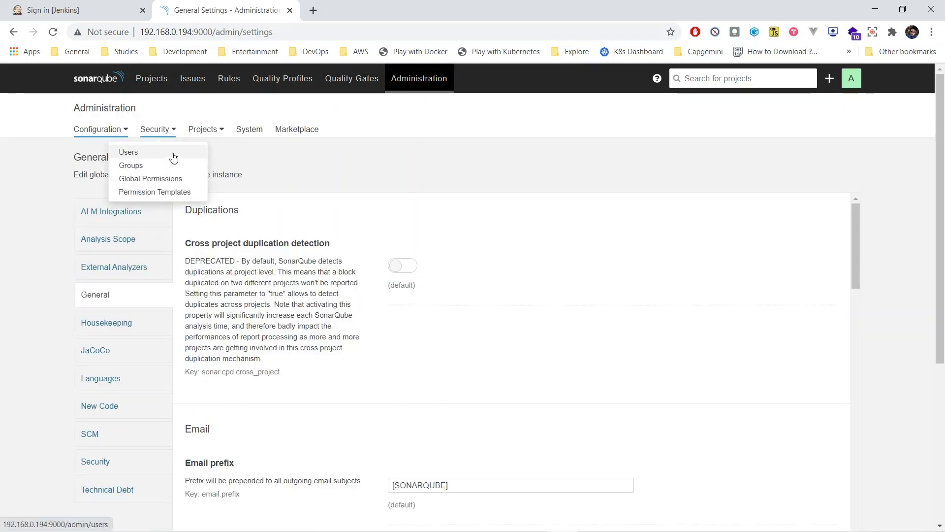
{"action": "left_click", "coordinate": [173, 156]}
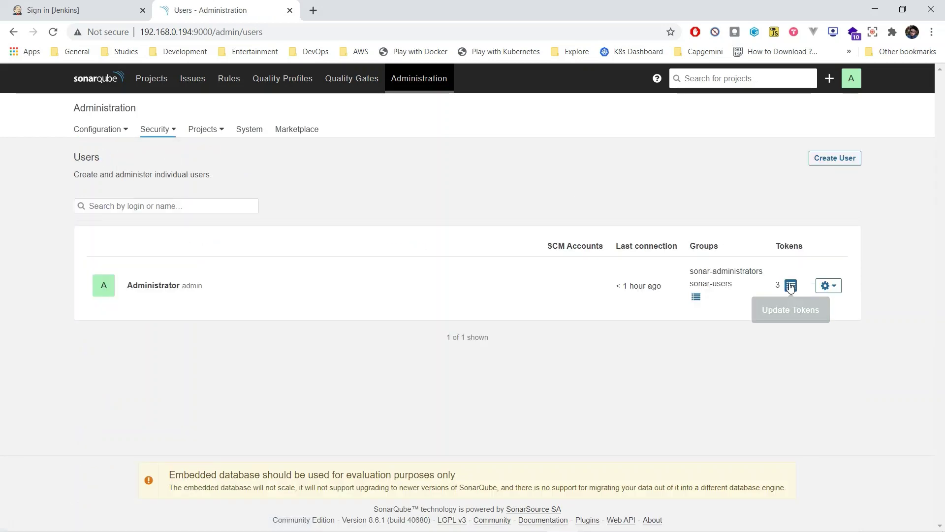
Generate an Administrator token named pipeline1 and copy its value for Notepad
{"action": "left_click", "coordinate": [790, 285]}
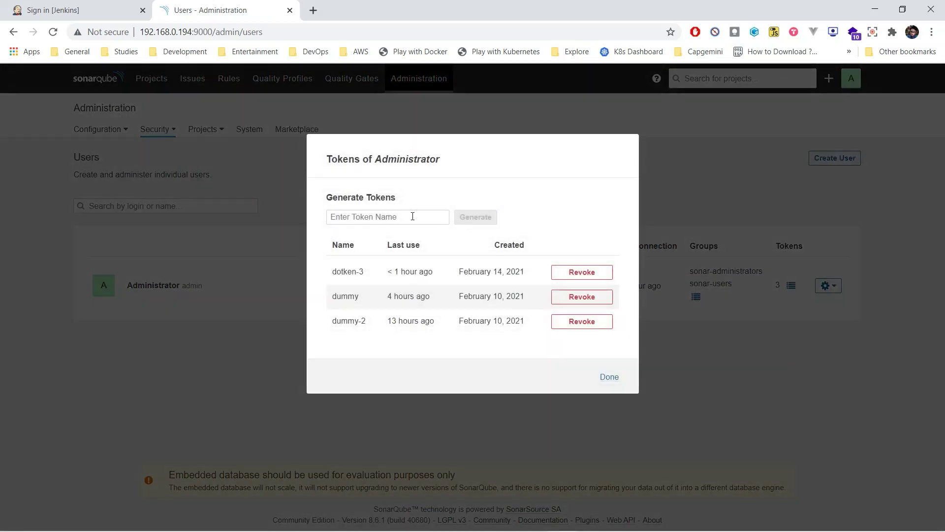
{"action": "left_click", "coordinate": [413, 216]}
{"action": "type", "text": "p"}
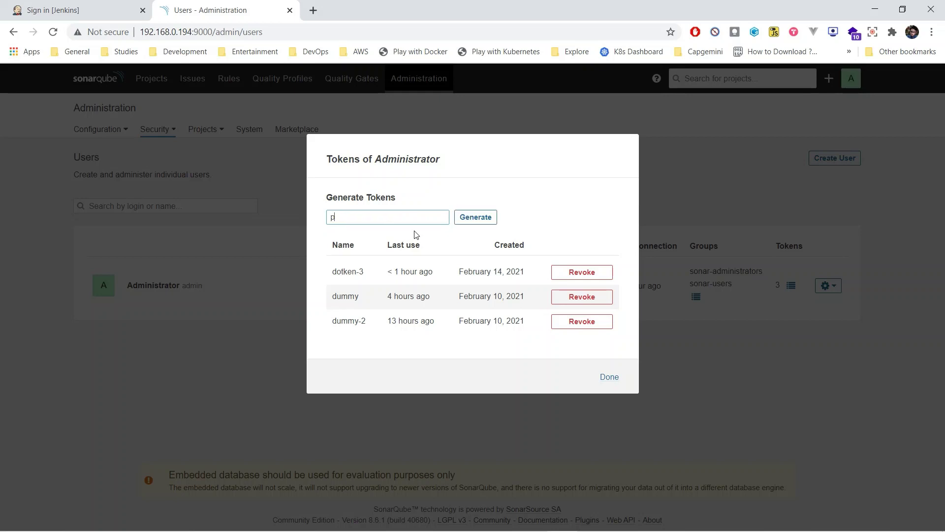
{"action": "type", "text": "ipeline1"}
{"action": "left_click", "coordinate": [485, 218]}
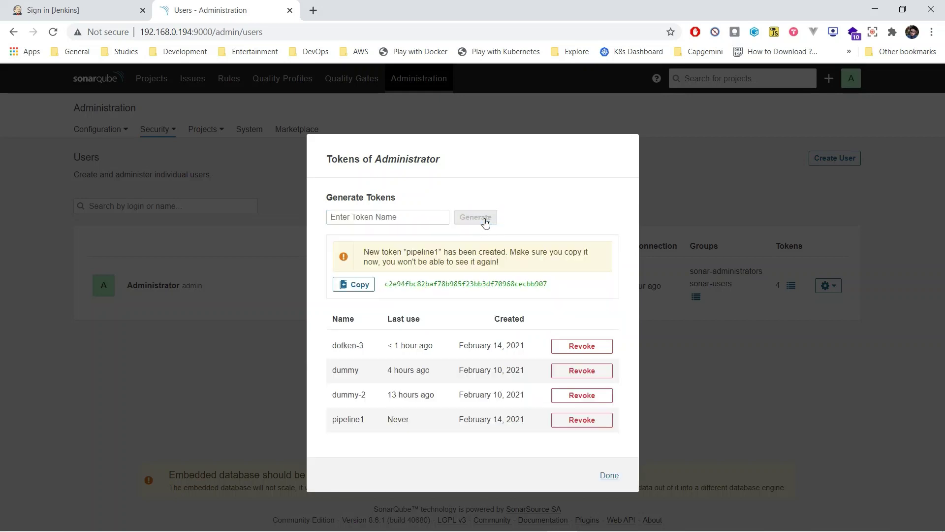
{"action": "left_click", "coordinate": [359, 284]}
{"action": "left_click", "coordinate": [622, 522]}
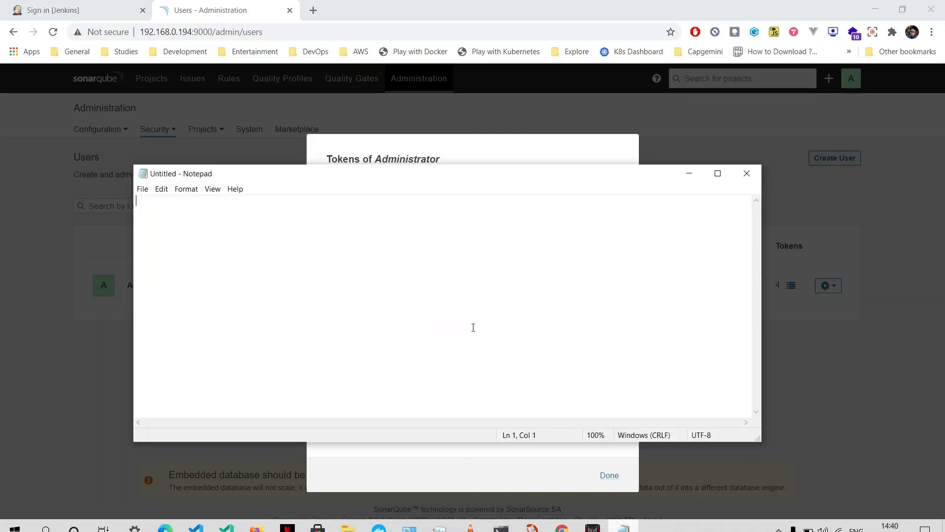
Paste the token after a 'SonarToken -' label and close the SonarQube tokens dialog
{"action": "type", "text": "SonarT"}
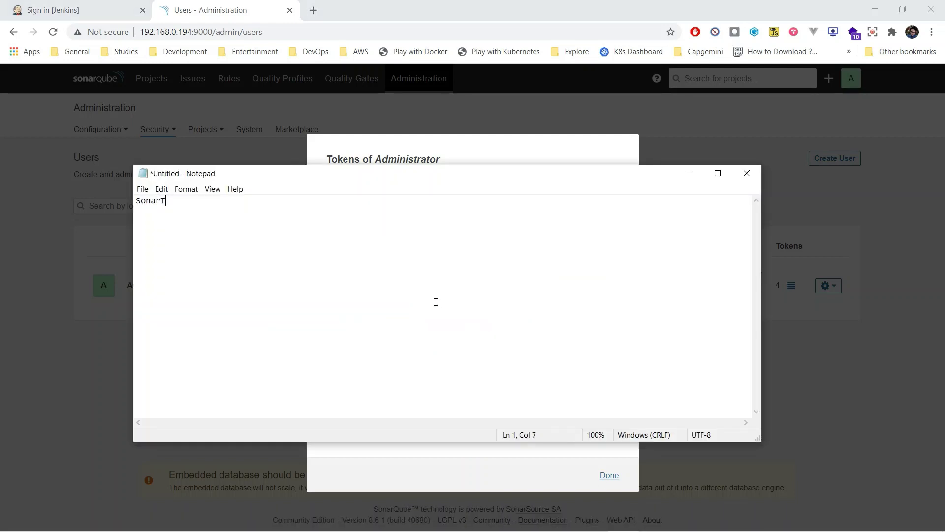
{"action": "type", "text": "oken -"}
{"action": "key", "text": "ctrl+v"}
{"action": "key", "text": "alt+Tab"}
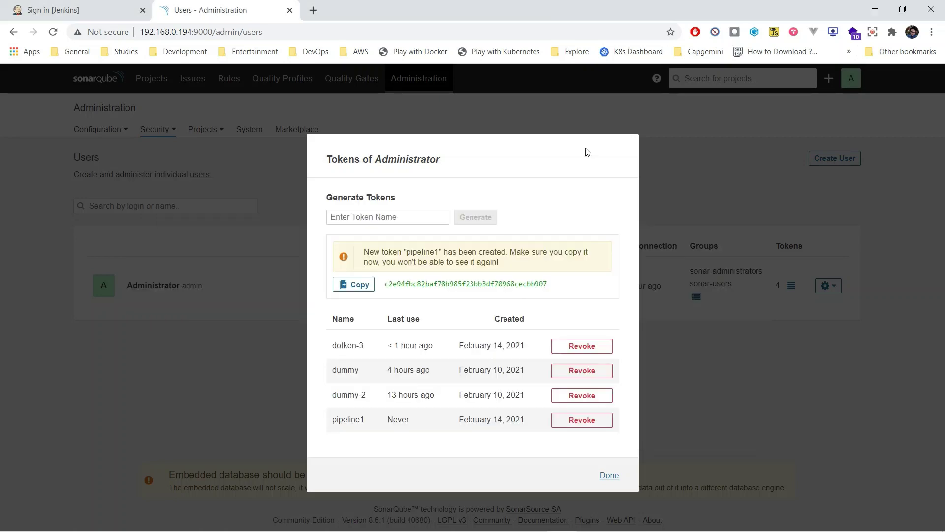
{"action": "left_click", "coordinate": [610, 478]}
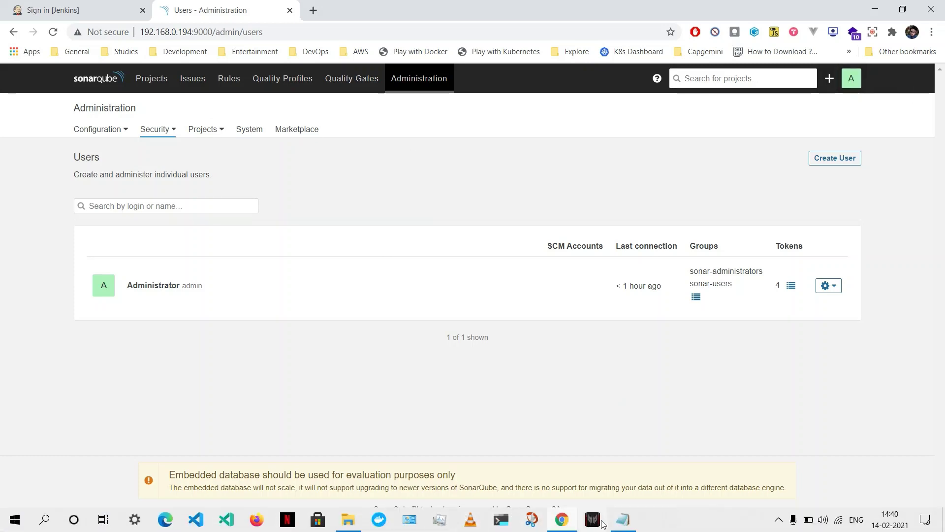
Add a 'username: admin' line and a password line with the account password to the notes
{"action": "left_click", "coordinate": [562, 523]}
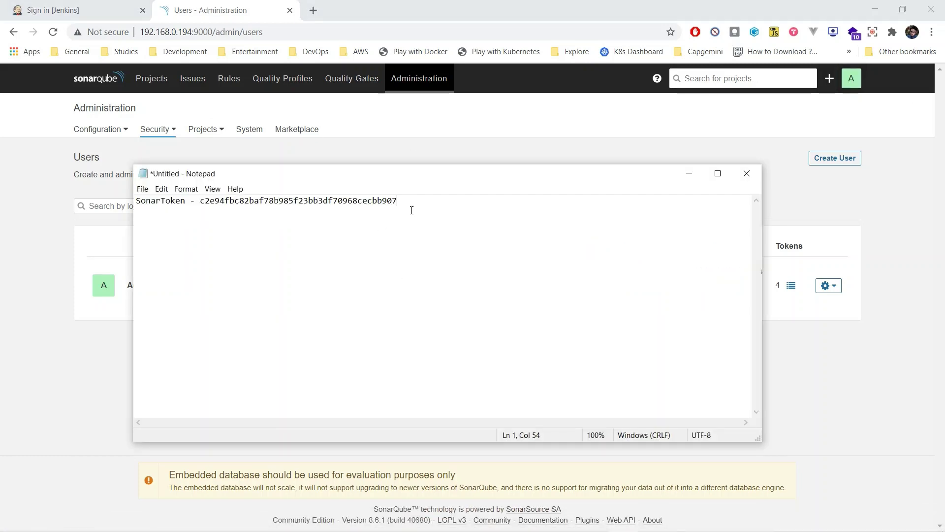
{"action": "type", "text": "userna"}
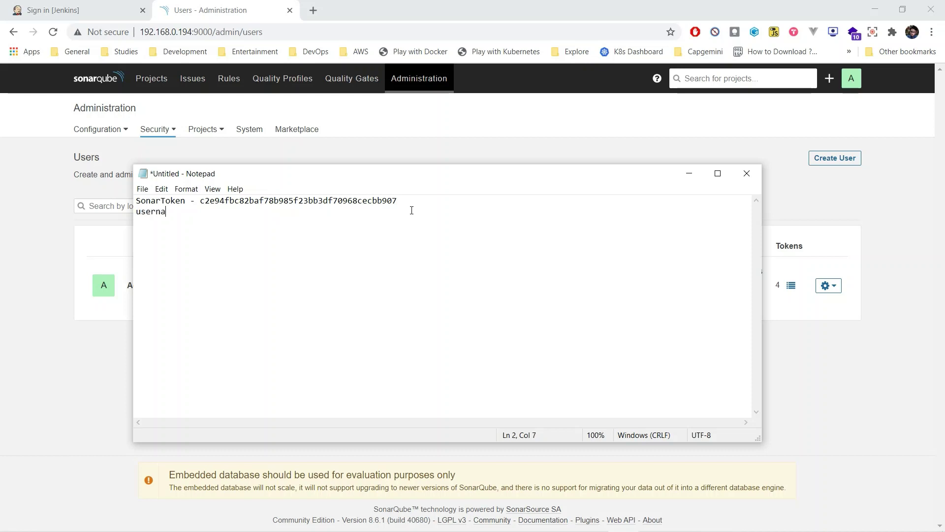
{"action": "type", "text": "me: admin"}
{"action": "key", "text": "BackSpace"}
{"action": "type", "text": "password:"}
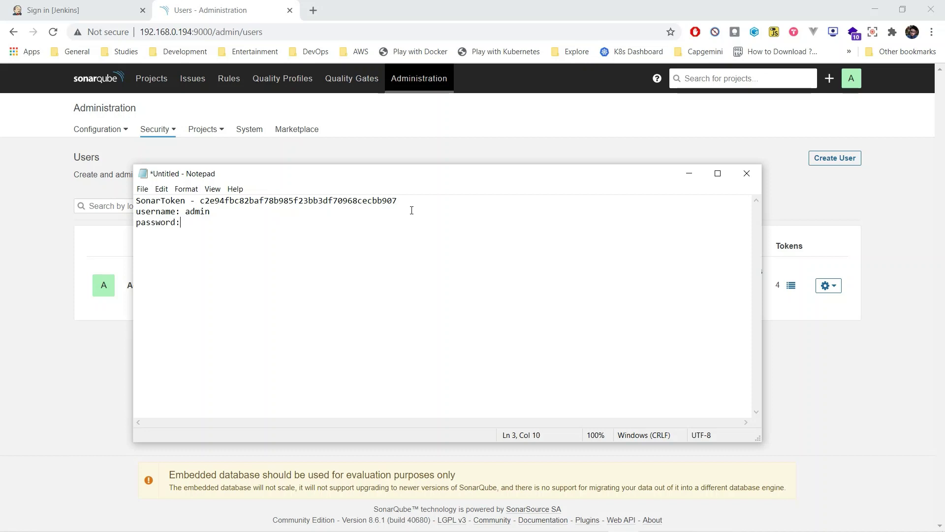
{"action": "type", "text": " 123456"}
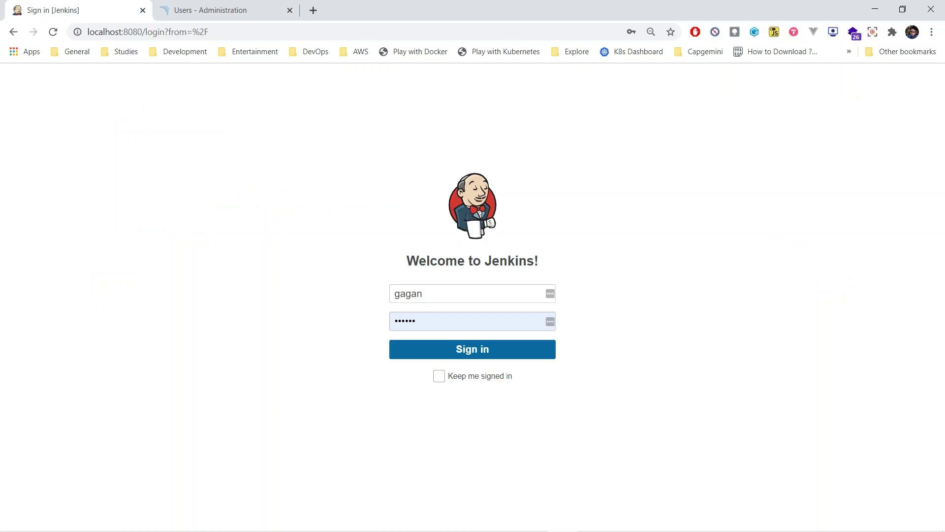
Open Nexus at 192.168.0.194:8081 in a new tab and sign in with the admin account
{"action": "left_click", "coordinate": [314, 9]}
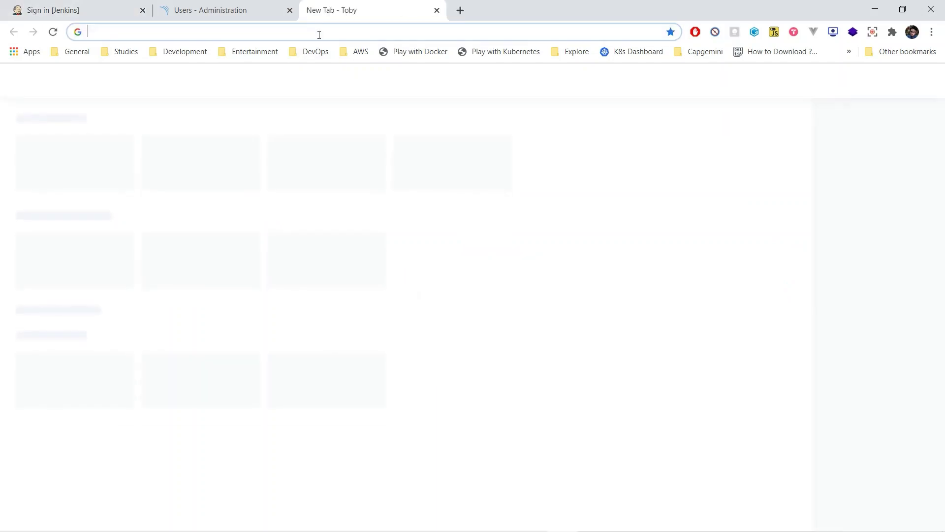
{"action": "left_click", "coordinate": [319, 34]}
{"action": "type", "text": "192"}
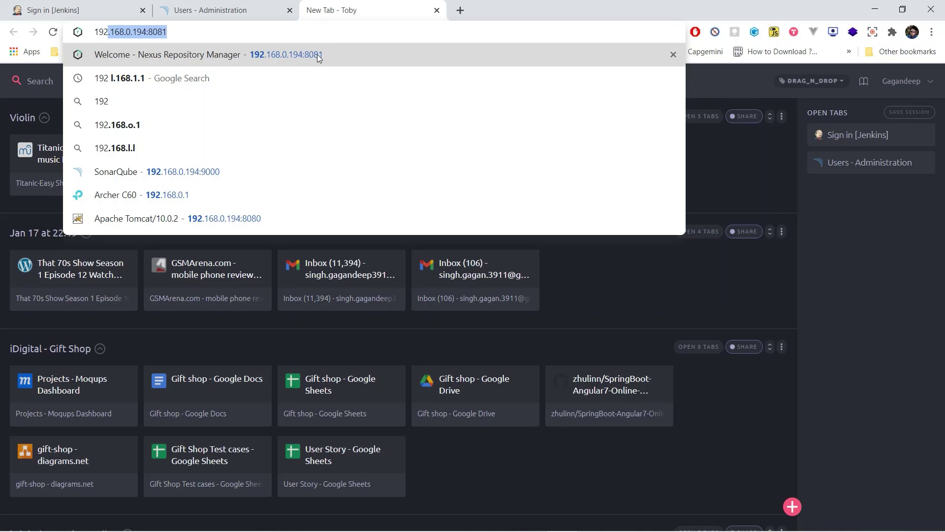
{"action": "left_click", "coordinate": [317, 54]}
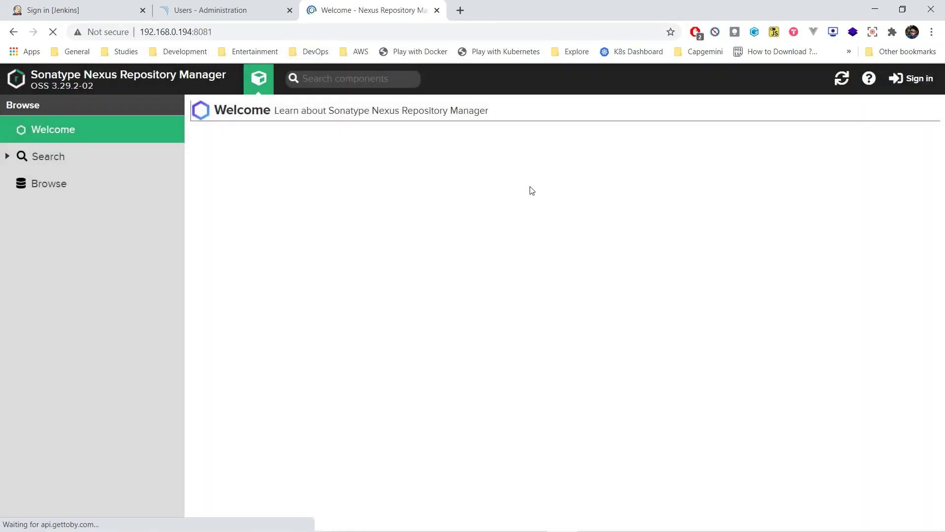
{"action": "left_click", "coordinate": [924, 83]}
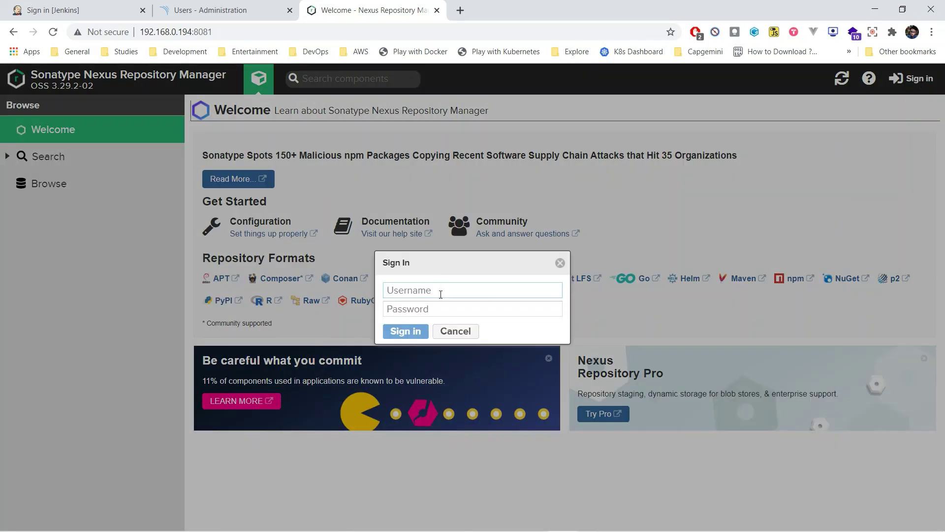
{"action": "type", "text": "admin"}
{"action": "key", "text": "Tab"}
{"action": "type", "text": "ad"}
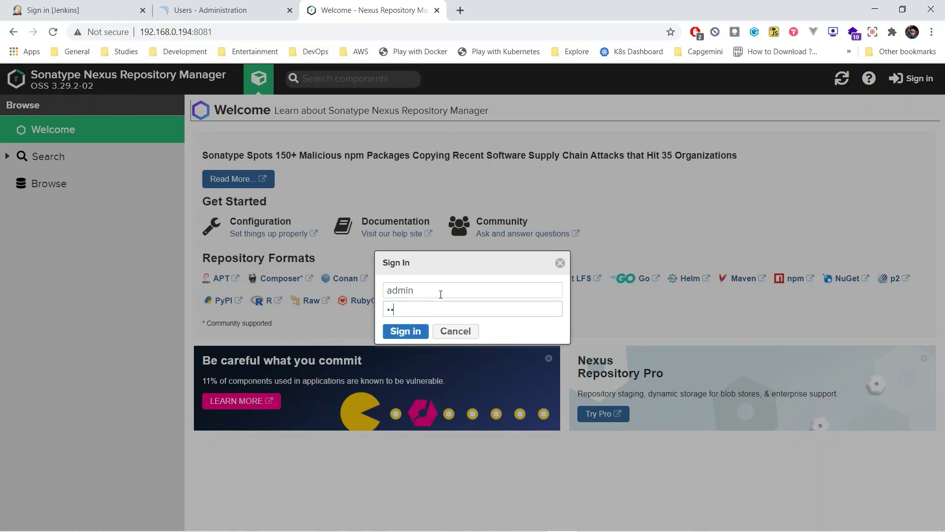
{"action": "type", "text": "min"}
{"action": "left_click", "coordinate": [407, 331]}
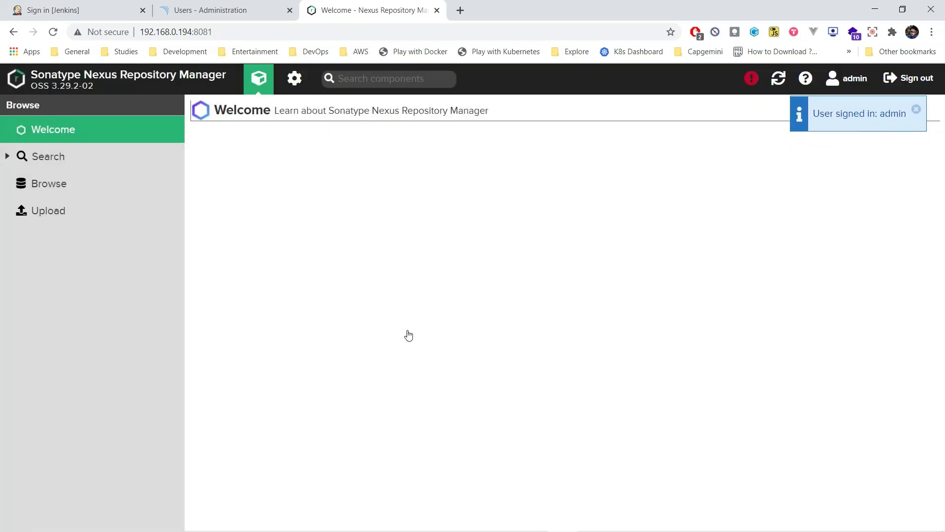
Start a new maven2 (hosted) repository from the Nexus administration Repositories page
{"action": "left_click", "coordinate": [294, 78]}
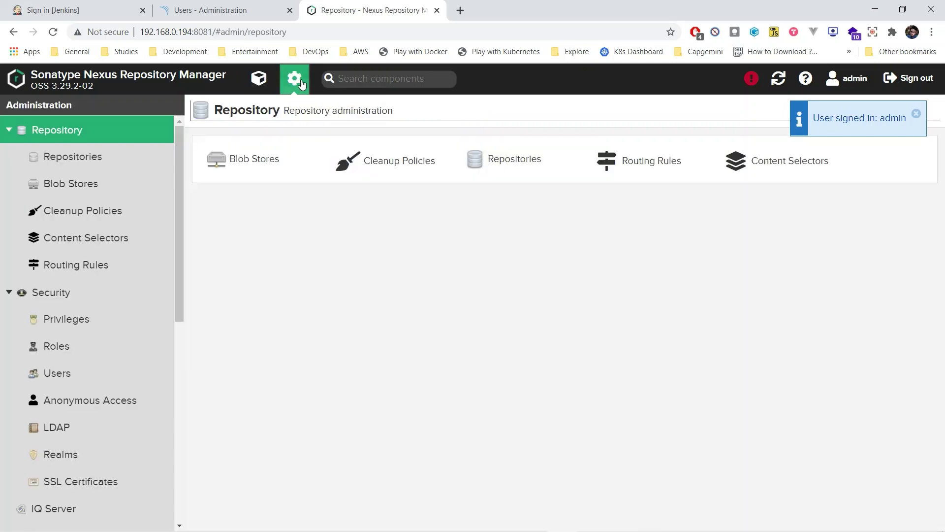
{"action": "left_click", "coordinate": [512, 160]}
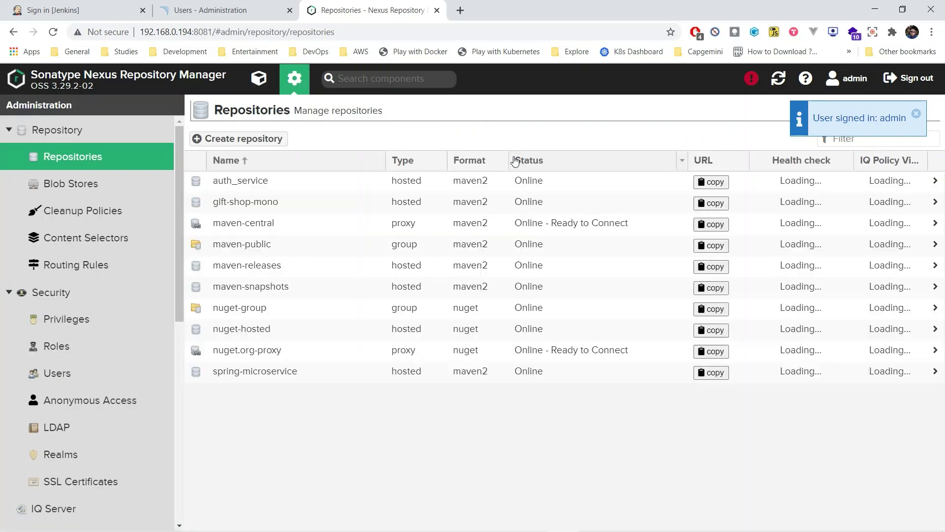
{"action": "left_click", "coordinate": [239, 138]}
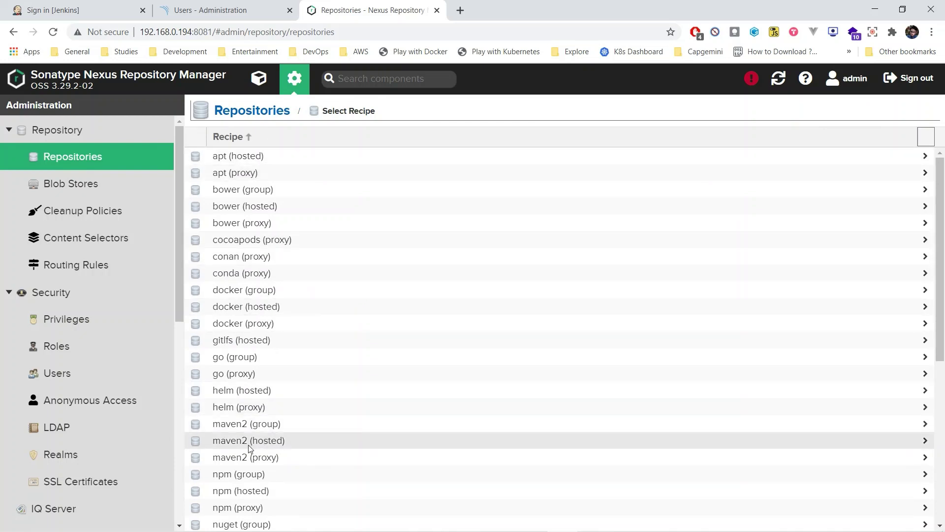
{"action": "left_click", "coordinate": [268, 443]}
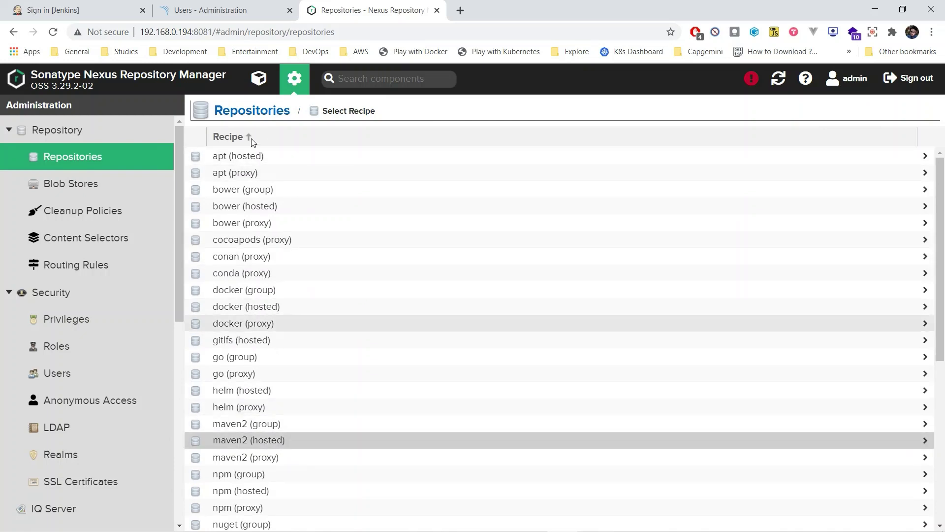
Name it pipeline-demo with Mixed version policy and Allow redeploy, and create it
{"action": "left_click", "coordinate": [314, 167]}
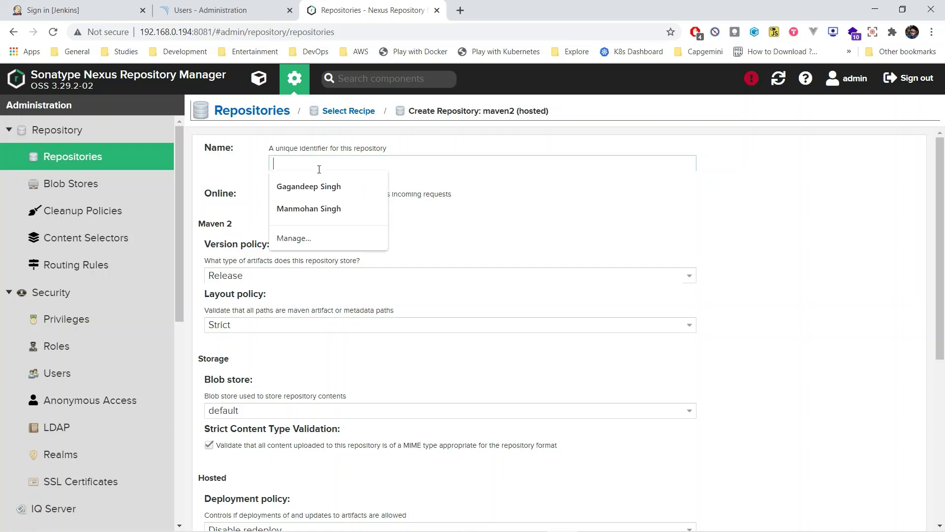
{"action": "type", "text": "pipeline-demo"}
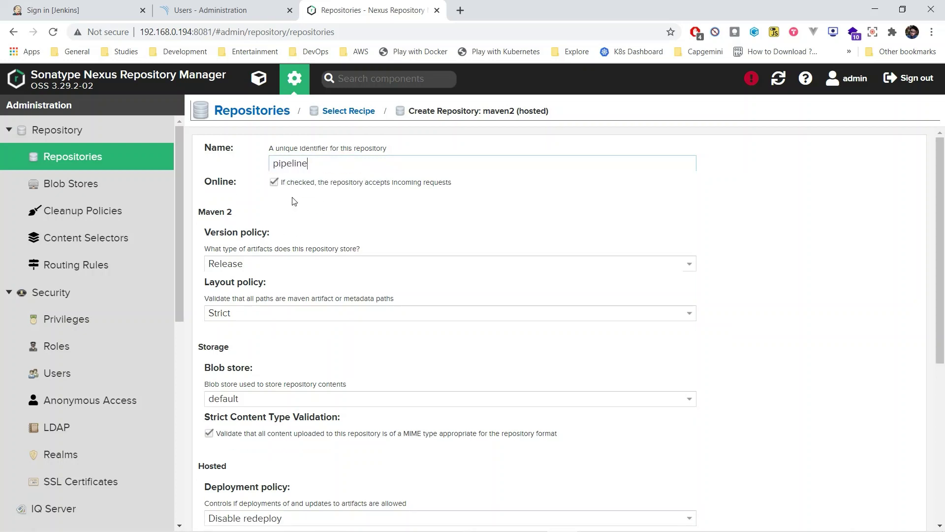
{"action": "left_click", "coordinate": [296, 264]}
{"action": "left_click", "coordinate": [283, 311]}
{"action": "scroll", "coordinate": [284, 311], "scroll_direction": "down", "scroll_amount": 1}
{"action": "scroll", "coordinate": [313, 375], "scroll_direction": "down", "scroll_amount": 1}
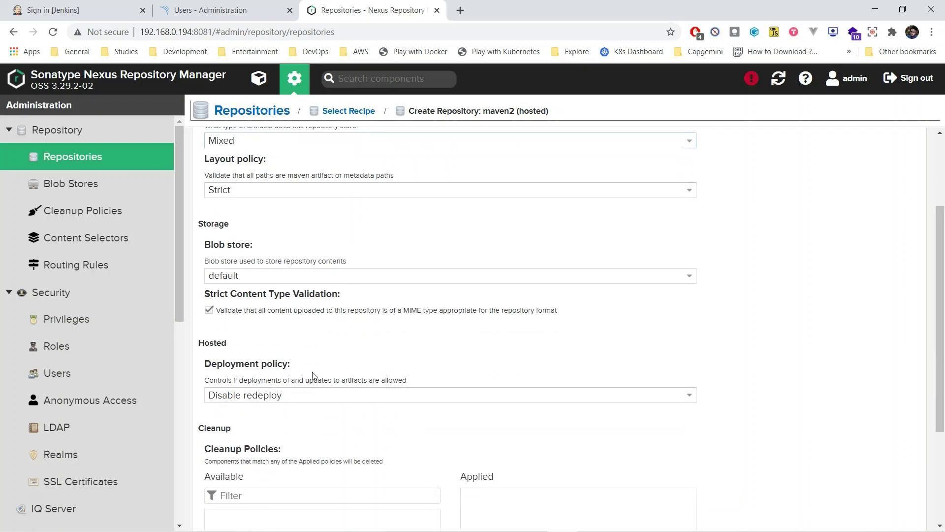
{"action": "left_click", "coordinate": [312, 396]}
{"action": "left_click", "coordinate": [310, 409]}
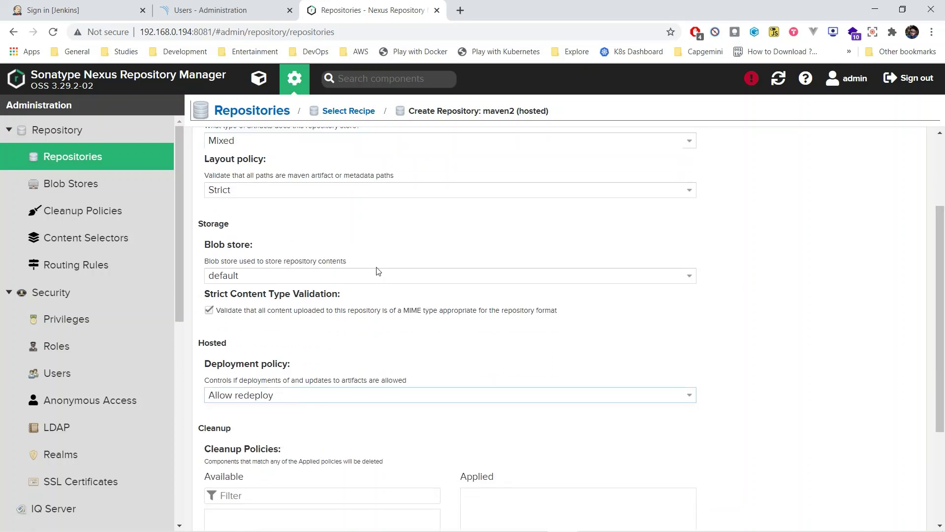
{"action": "scroll", "coordinate": [298, 495], "scroll_direction": "down", "scroll_amount": 3}
{"action": "left_click", "coordinate": [249, 512]}
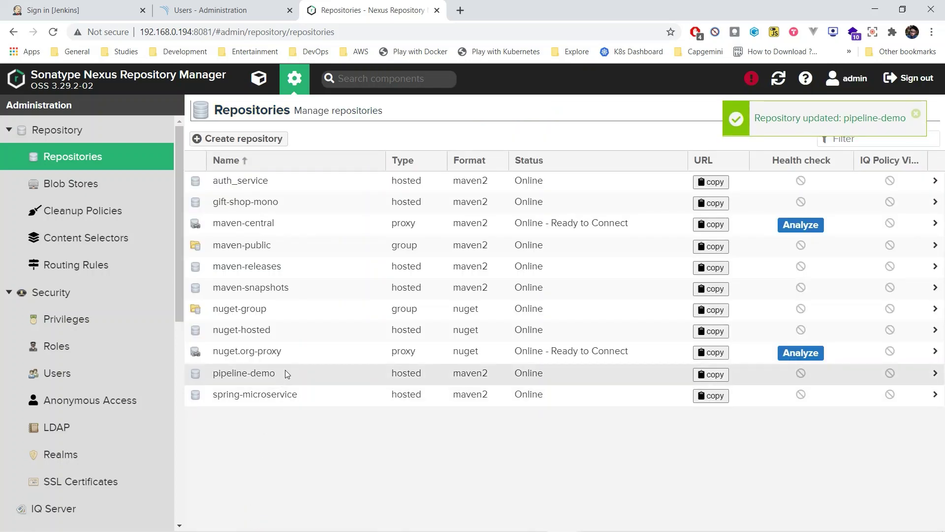
Add the line 'repor name: pipeline-demo' to the Notepad notes
{"action": "left_click", "coordinate": [215, 377]}
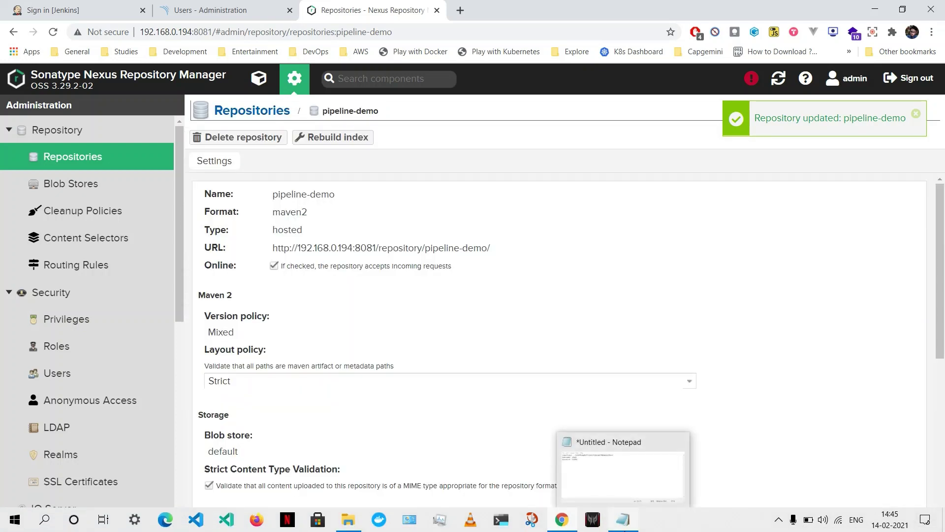
{"action": "left_click", "coordinate": [623, 519]}
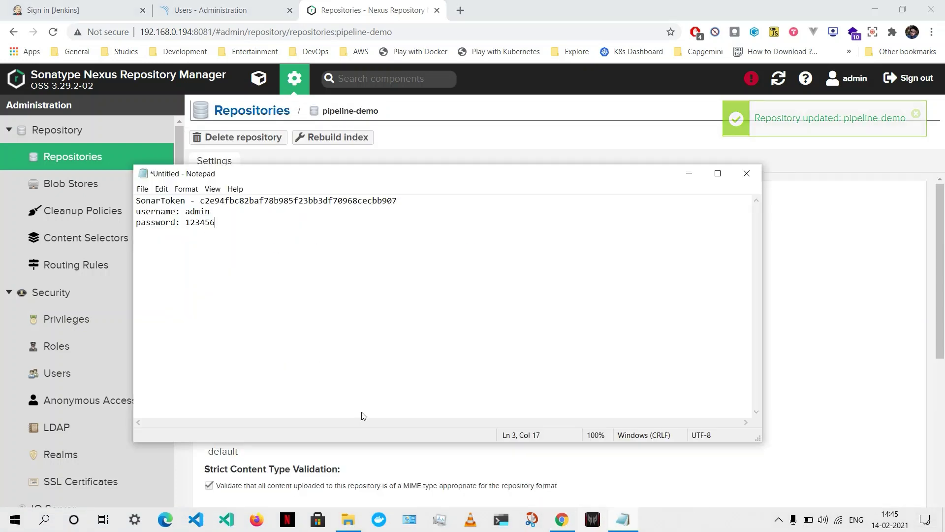
{"action": "type", "text": "re"}
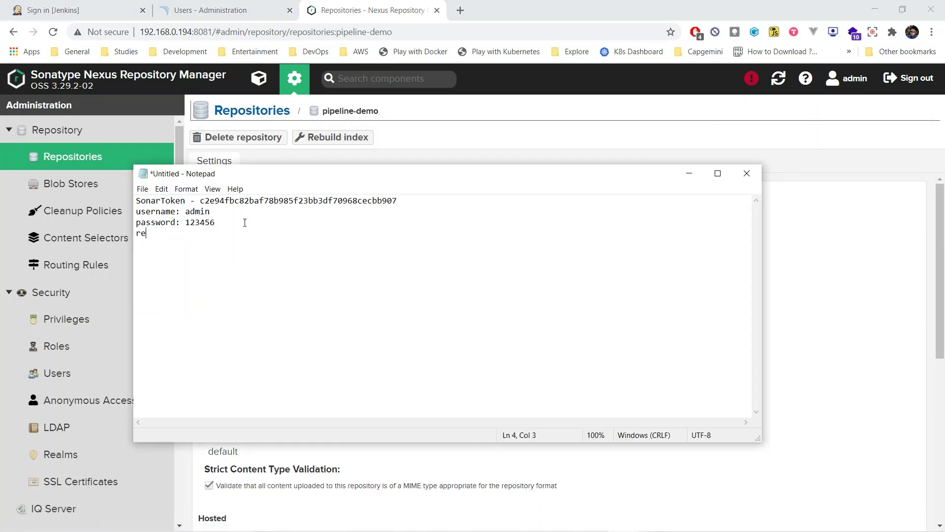
{"action": "type", "text": "por name: pipeline-demo"}
Show the Nexus Browse list of repositories
{"action": "left_click", "coordinate": [553, 140]}
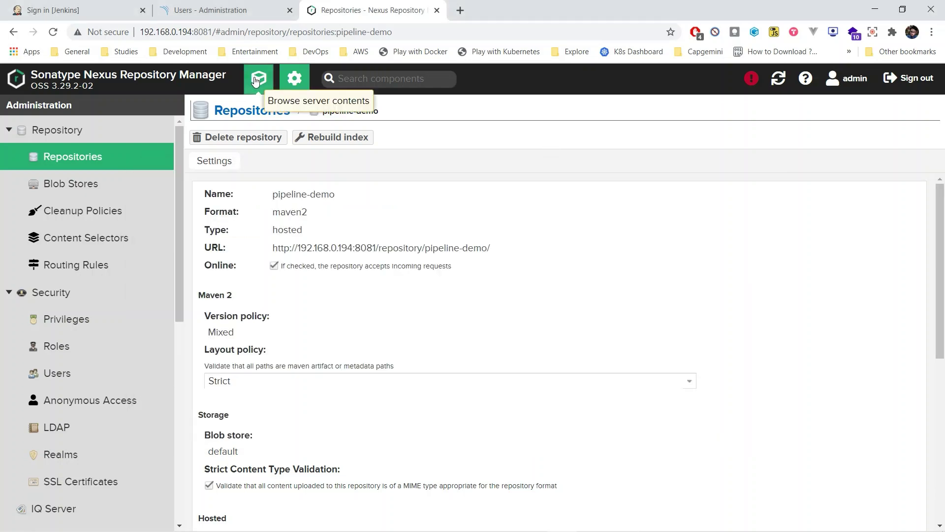
{"action": "left_click", "coordinate": [259, 82]}
{"action": "left_click", "coordinate": [72, 190]}
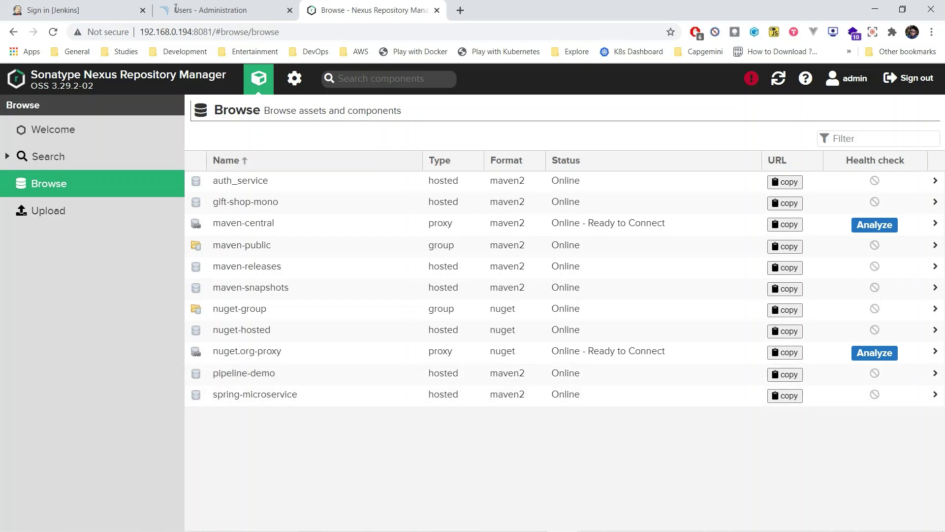
Open D:\apache-tomcat-9.0.43\conf in File Explorer
{"action": "key", "text": "ctrl+1"}
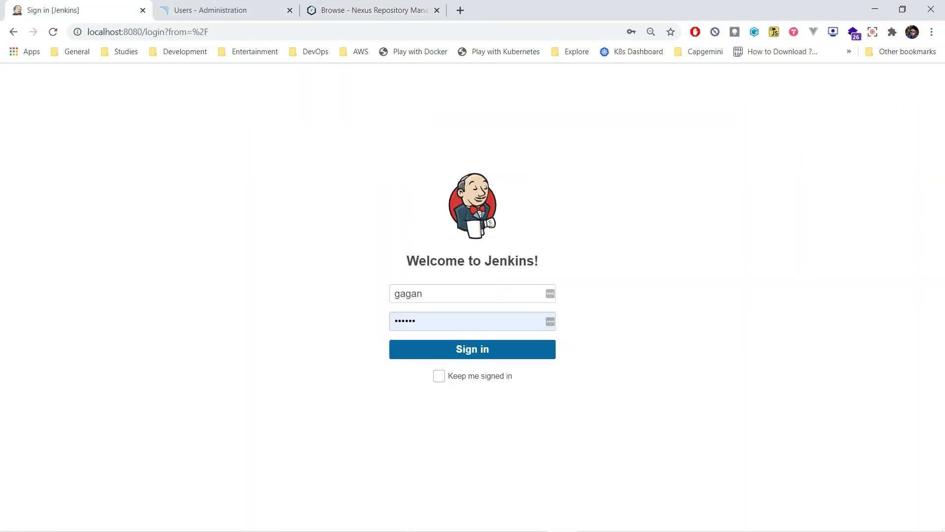
{"action": "key", "text": "alt+Tab"}
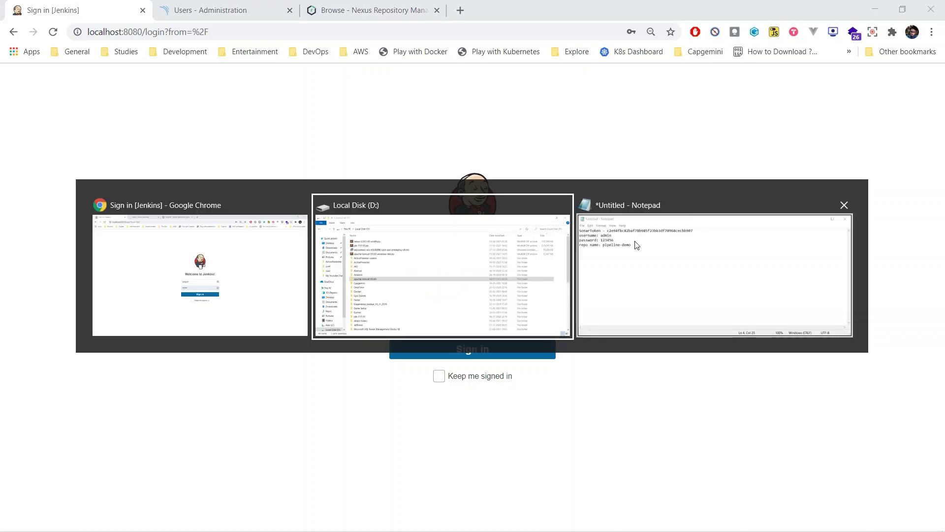
{"action": "double_click", "coordinate": [195, 277]}
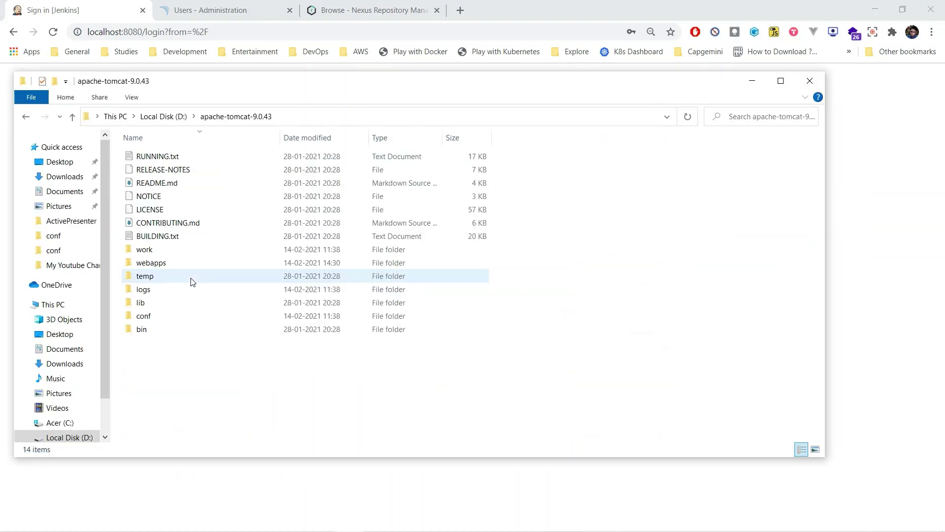
{"action": "double_click", "coordinate": [179, 317]}
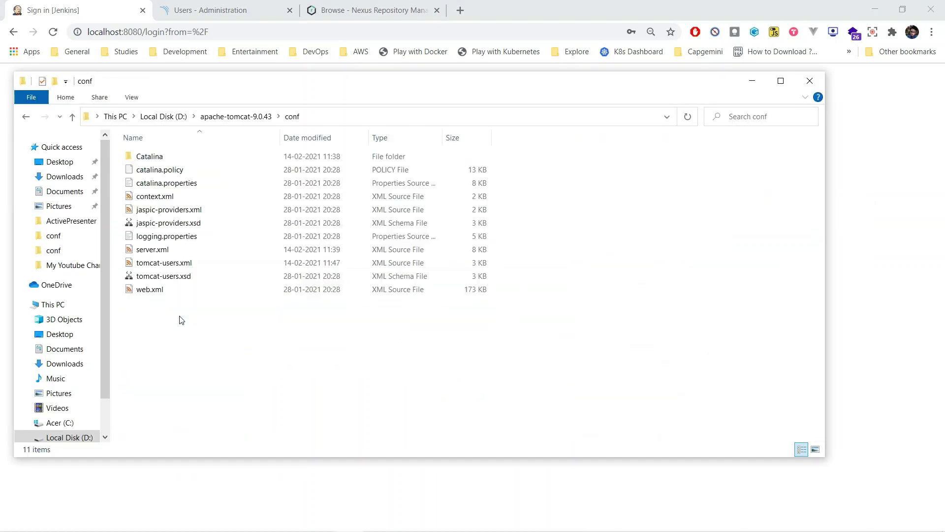
Inspect the deployer user's credentials and manager-gui,manager-script roles on line 44 of tomcat-users.xml
{"action": "double_click", "coordinate": [170, 258]}
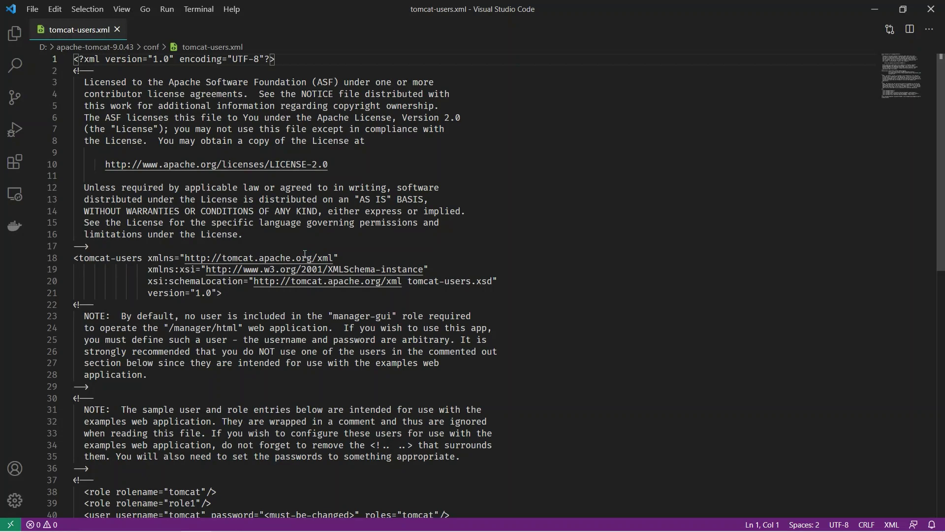
{"action": "scroll", "coordinate": [354, 330], "scroll_direction": "down", "scroll_amount": 9}
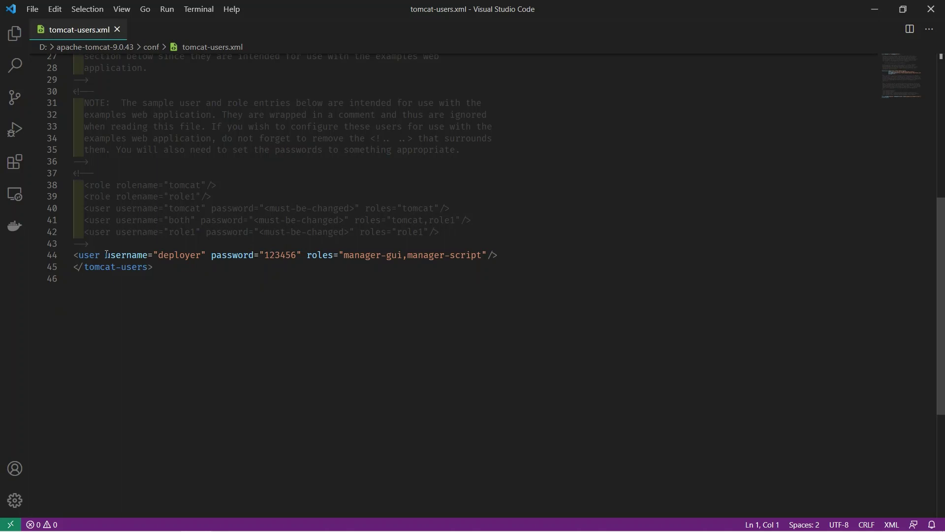
{"action": "left_click_drag", "start_coordinate": [106, 254], "coordinate": [297, 255]}
{"action": "left_click", "coordinate": [286, 275]}
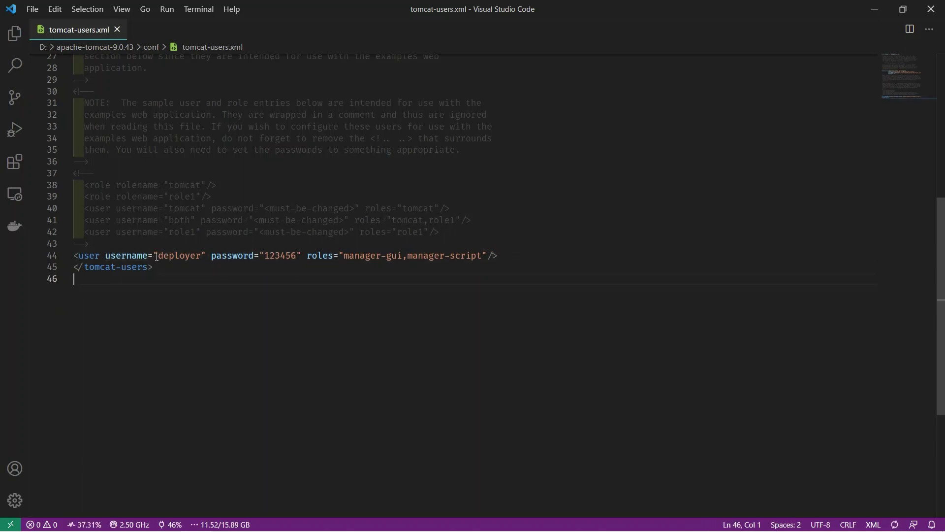
{"action": "left_click_drag", "start_coordinate": [342, 254], "coordinate": [484, 257]}
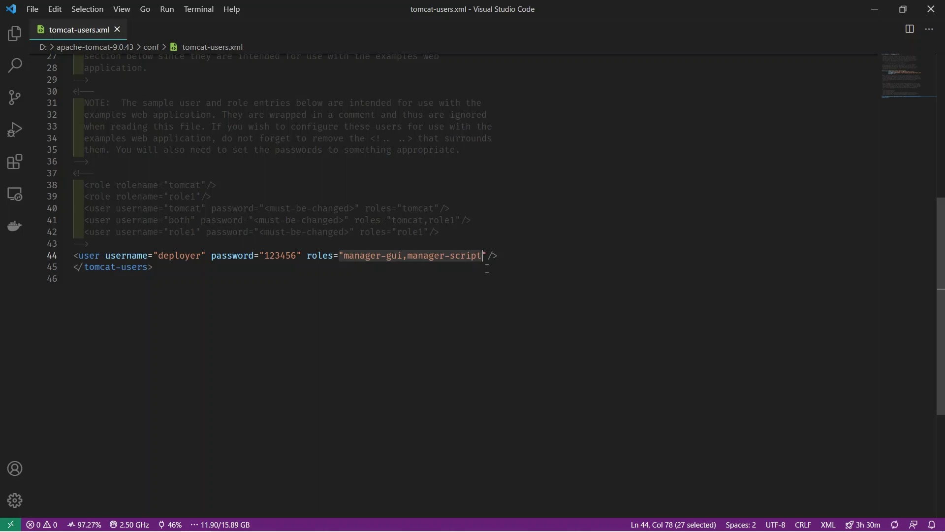
{"action": "left_click", "coordinate": [487, 268]}
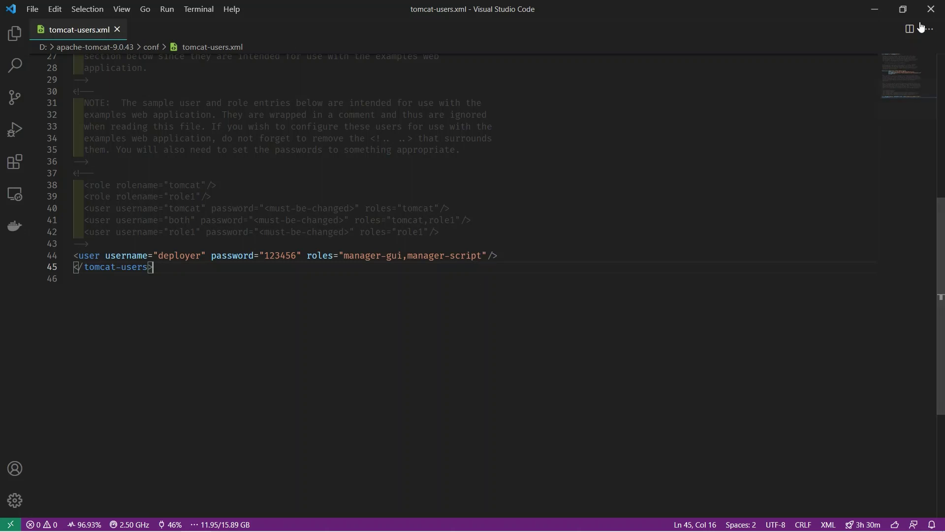
Close VS Code, load Tomcat at localhost:8085 in a new tab, and sign in to Jenkins
{"action": "left_click", "coordinate": [931, 9]}
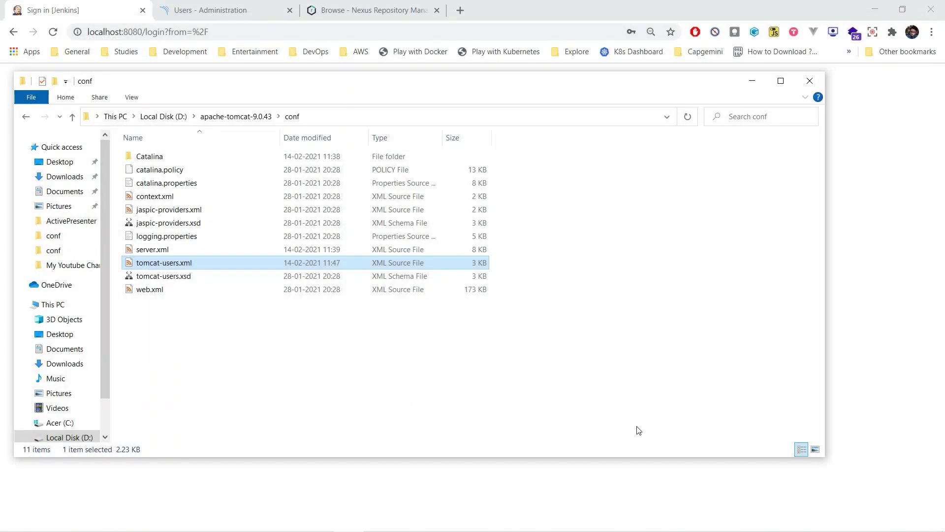
{"action": "left_click", "coordinate": [462, 10]}
{"action": "left_click", "coordinate": [462, 10]}
{"action": "type", "text": "localhost:"}
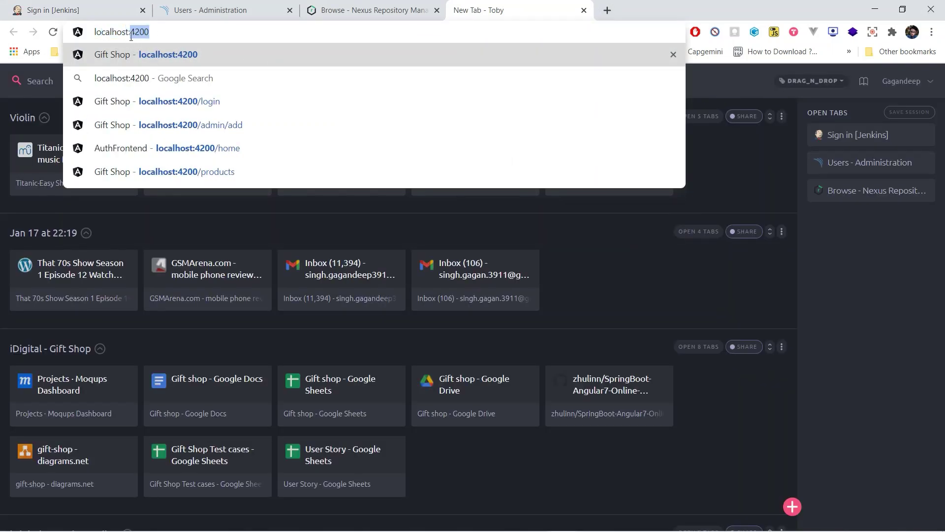
{"action": "type", "text": "8085"}
{"action": "key", "text": "Return"}
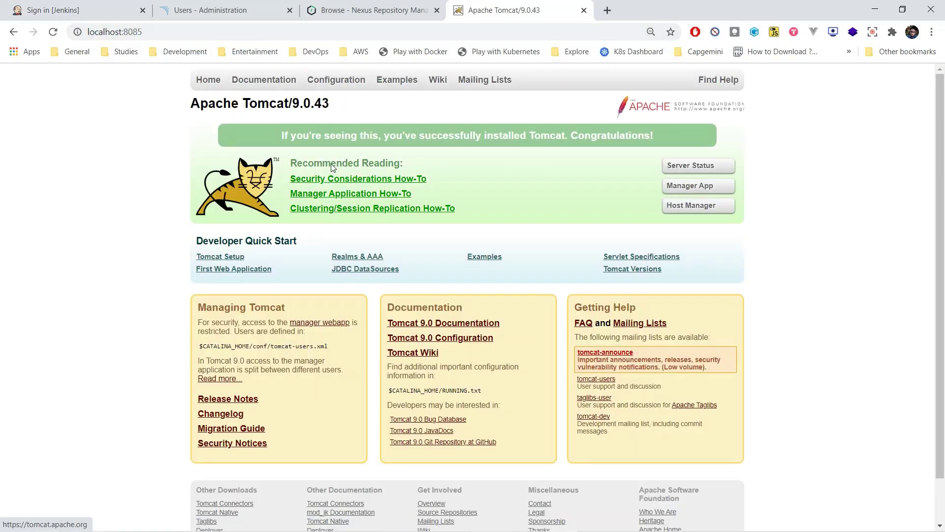
{"action": "left_click", "coordinate": [59, 9]}
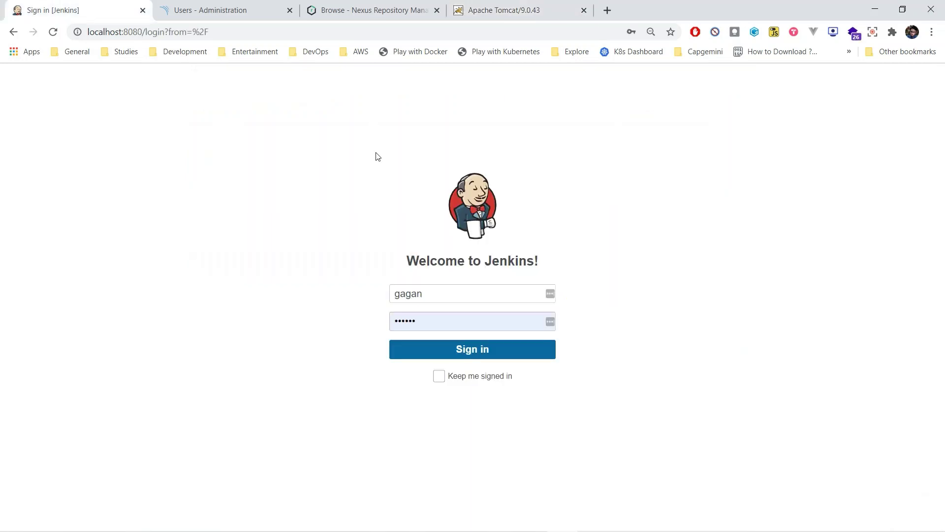
{"action": "left_click", "coordinate": [521, 360]}
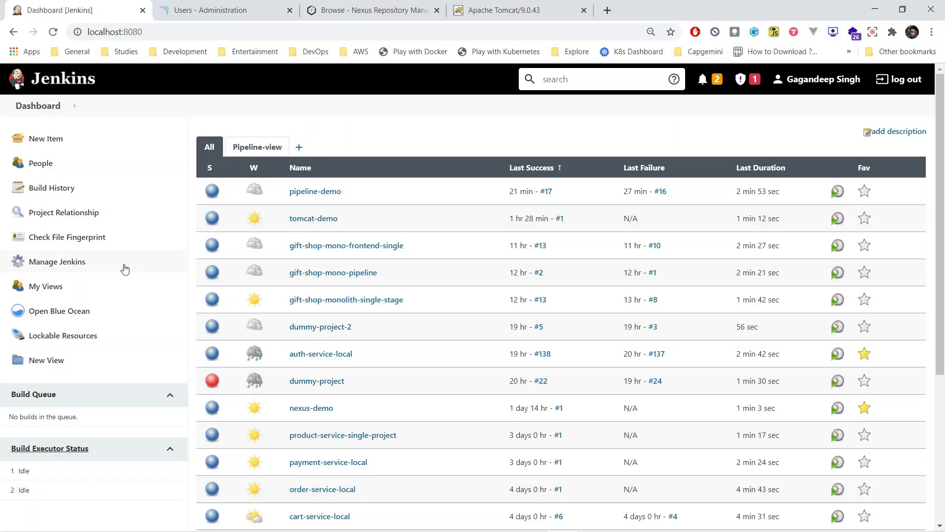
Check Manage Plugins against the noted File System SCM and Deploy to container plugins
{"action": "left_click", "coordinate": [59, 261]}
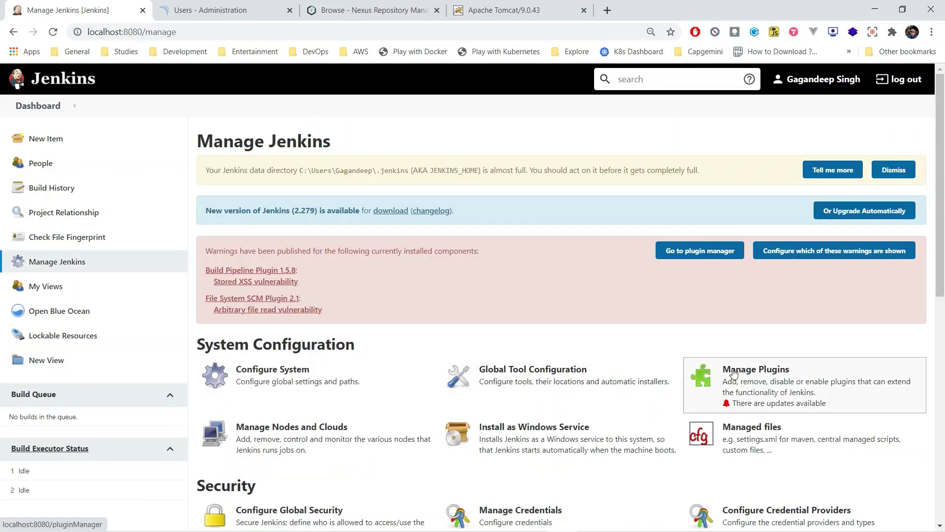
{"action": "left_click", "coordinate": [745, 374]}
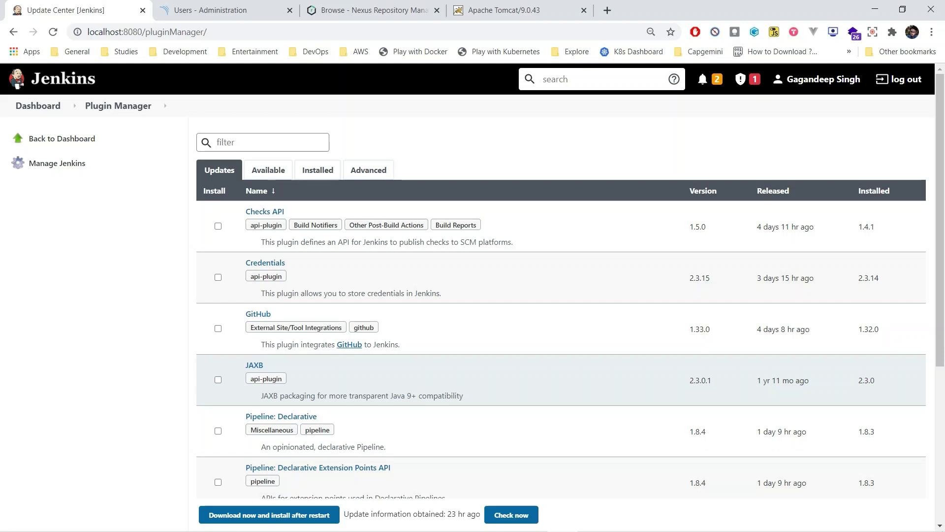
{"action": "key", "text": "alt+Tab"}
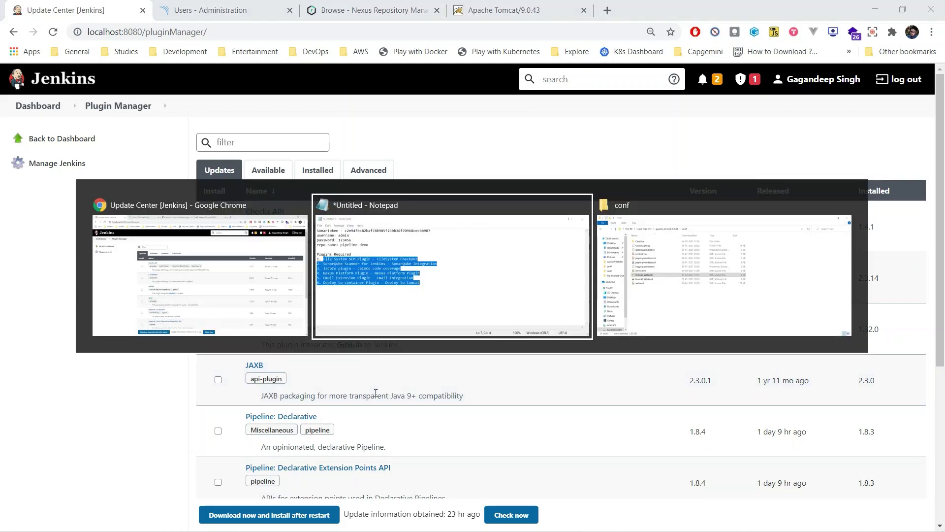
{"action": "left_click", "coordinate": [319, 266]}
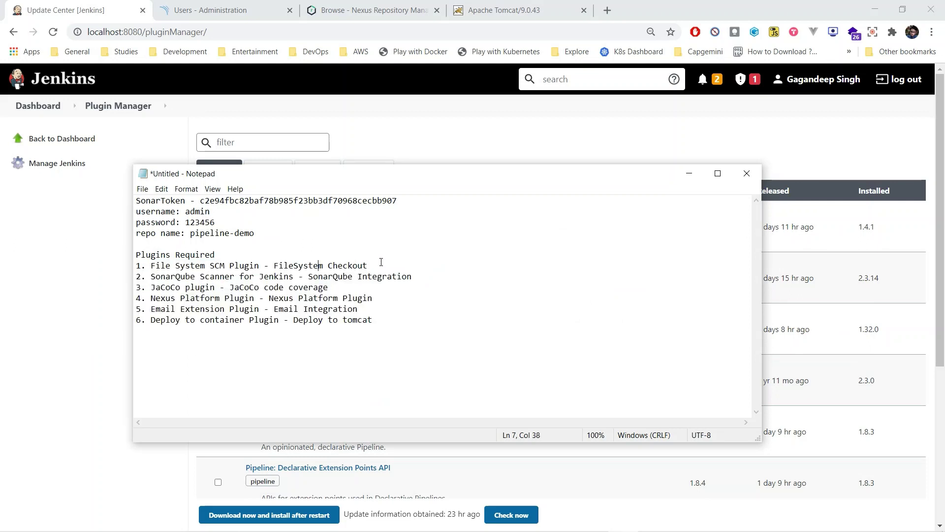
{"action": "left_click_drag", "start_coordinate": [381, 262], "coordinate": [416, 271]}
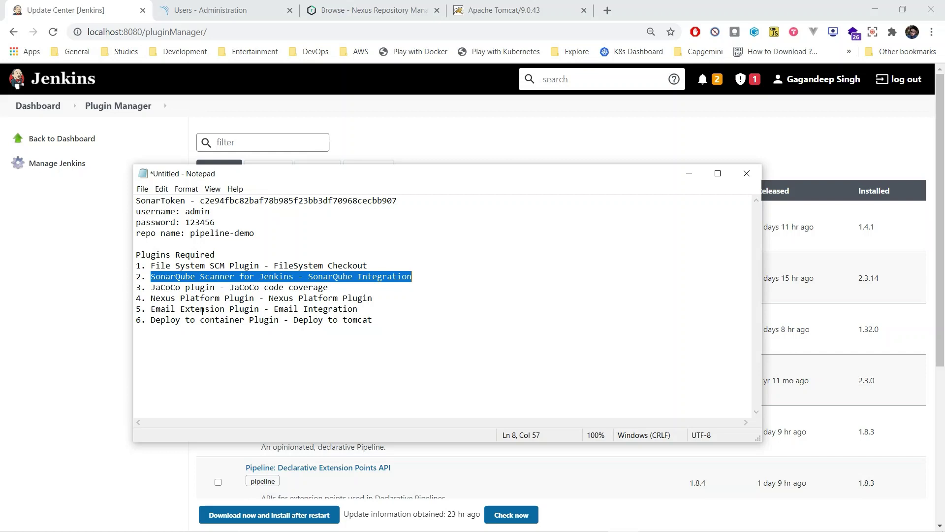
{"action": "left_click", "coordinate": [216, 335]}
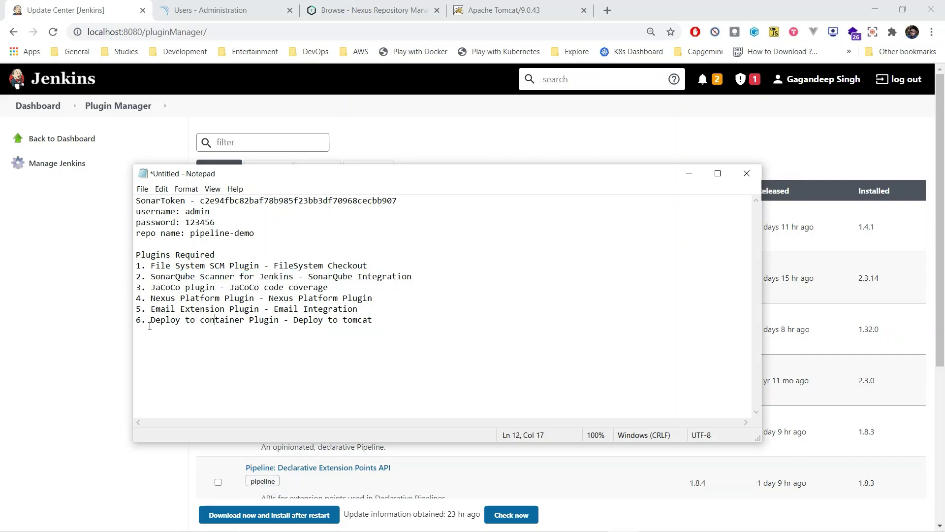
{"action": "left_click_drag", "start_coordinate": [150, 320], "coordinate": [282, 327]}
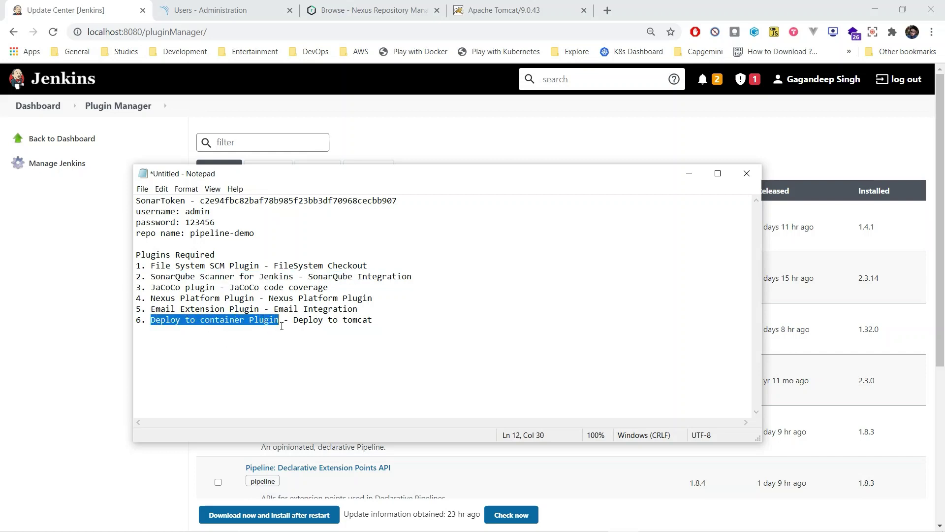
{"action": "left_click", "coordinate": [269, 358]}
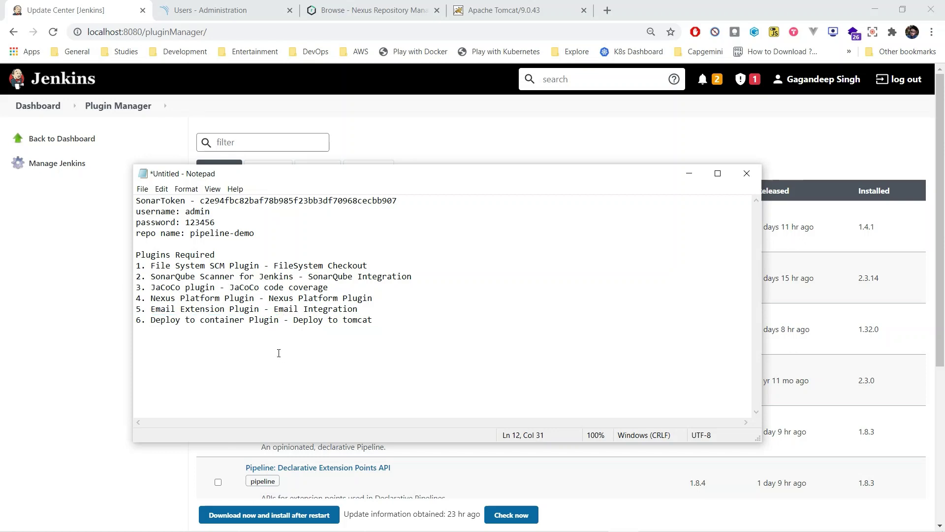
{"action": "left_click", "coordinate": [61, 138]}
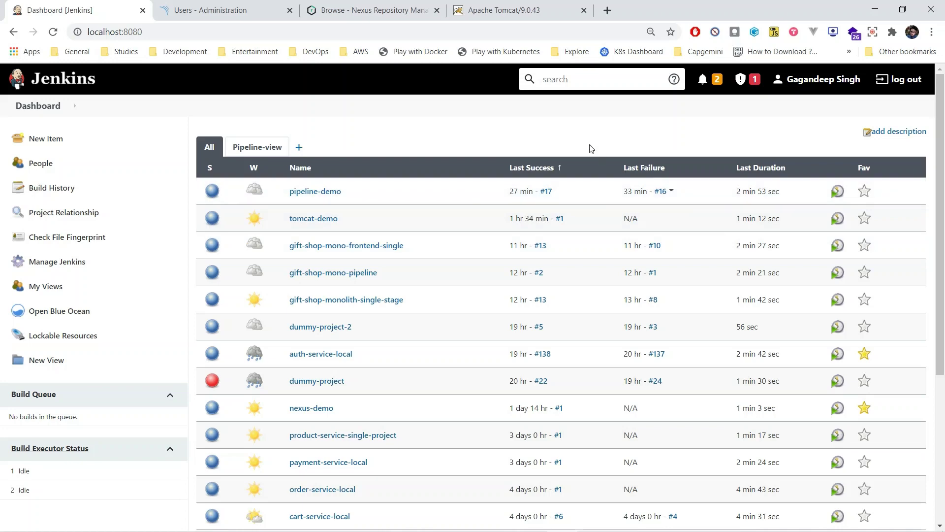
In Global Tool Configuration, check the auto-installed SonarQube Scanner 4.6.0.2311 entry
{"action": "left_click", "coordinate": [82, 267]}
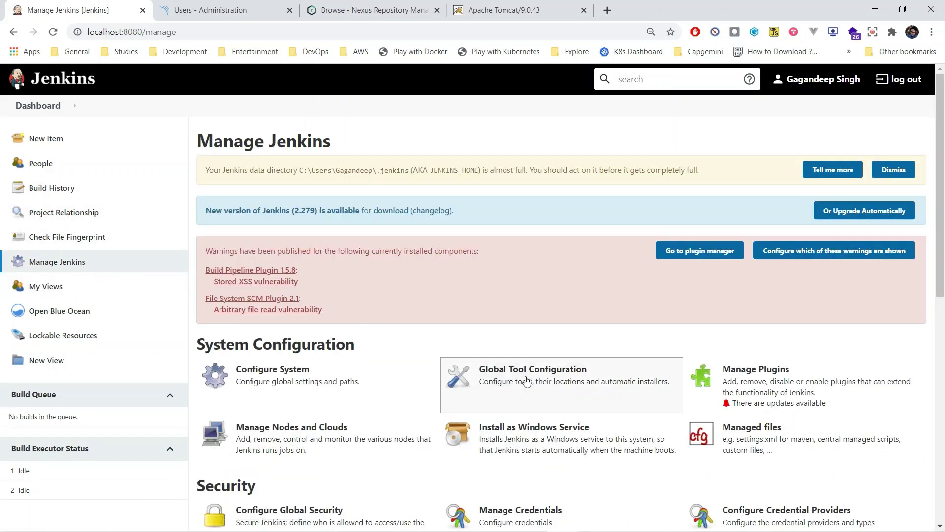
{"action": "left_click", "coordinate": [526, 381]}
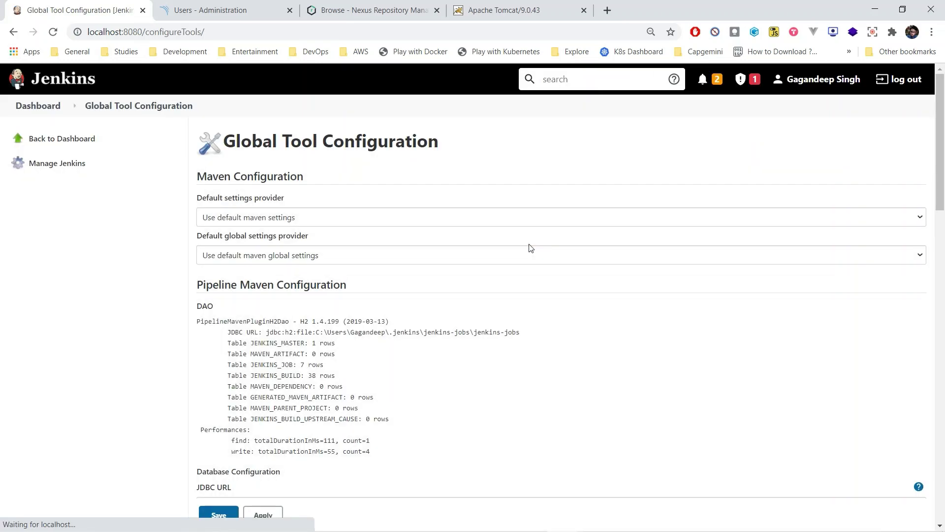
{"action": "scroll", "coordinate": [553, 385], "scroll_direction": "down", "scroll_amount": 10}
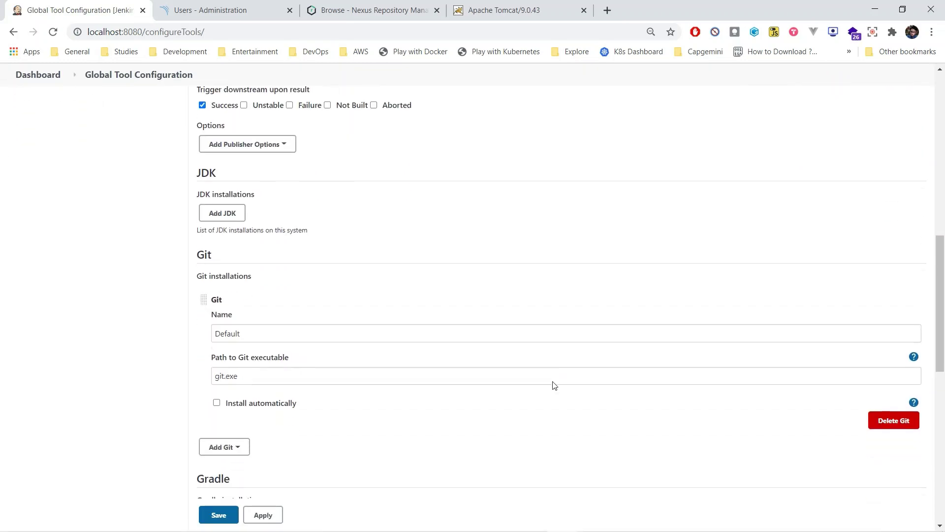
{"action": "scroll", "coordinate": [553, 385], "scroll_direction": "down", "scroll_amount": 6}
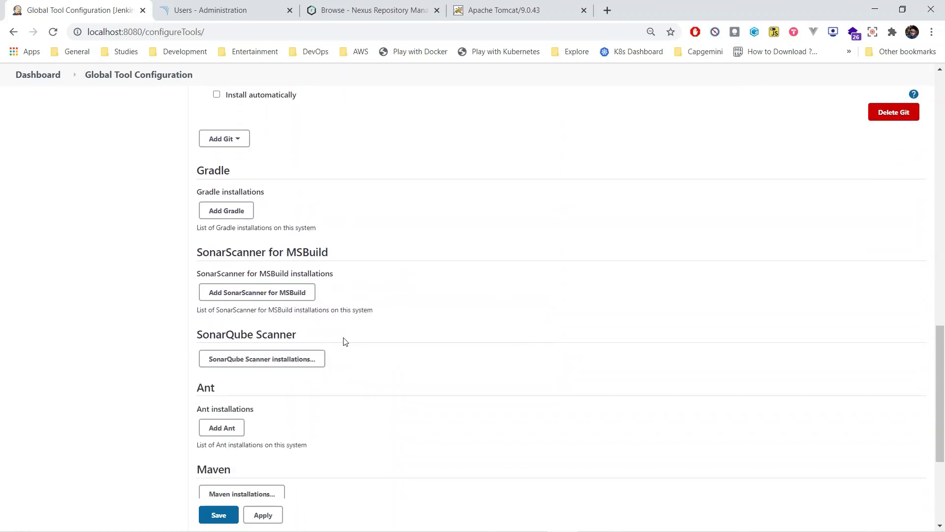
{"action": "left_click", "coordinate": [305, 362]}
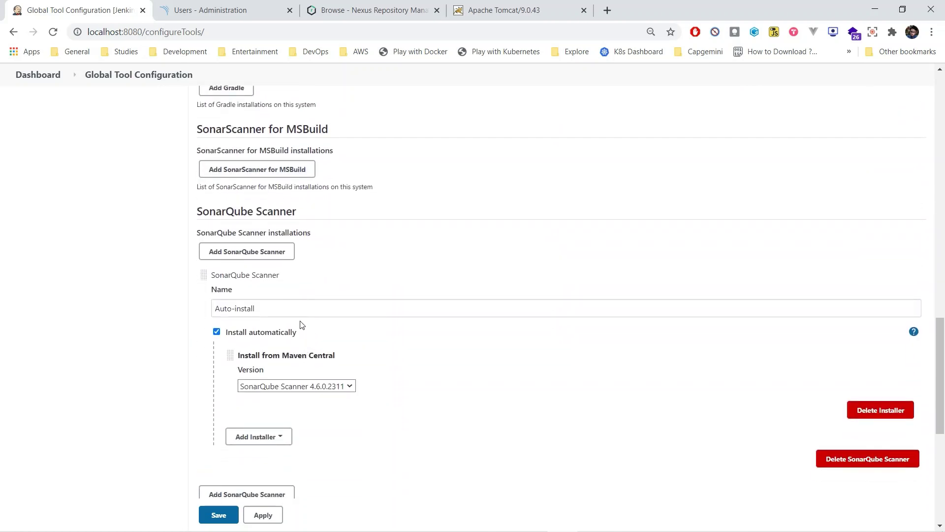
{"action": "left_click_drag", "start_coordinate": [297, 311], "coordinate": [214, 305]}
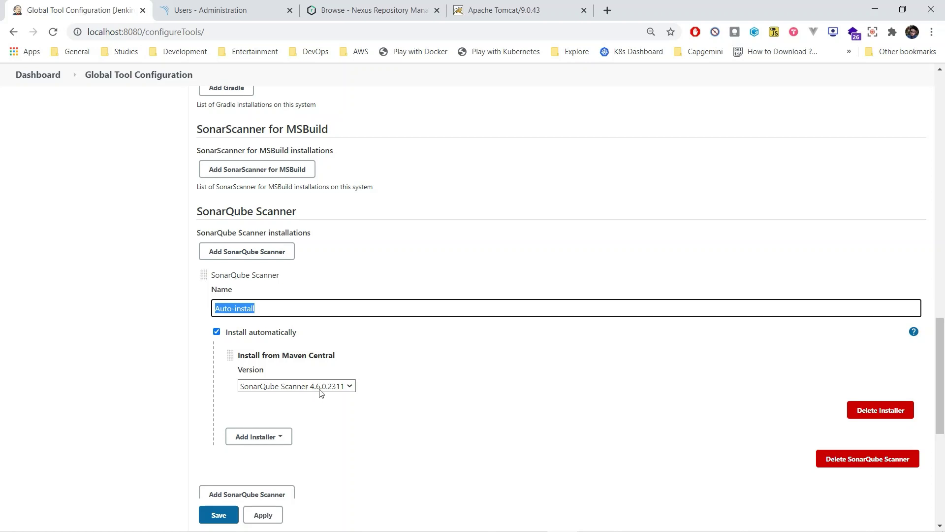
Review the two Maven installations and save the tool configuration
{"action": "scroll", "coordinate": [322, 379], "scroll_direction": "down", "scroll_amount": 5}
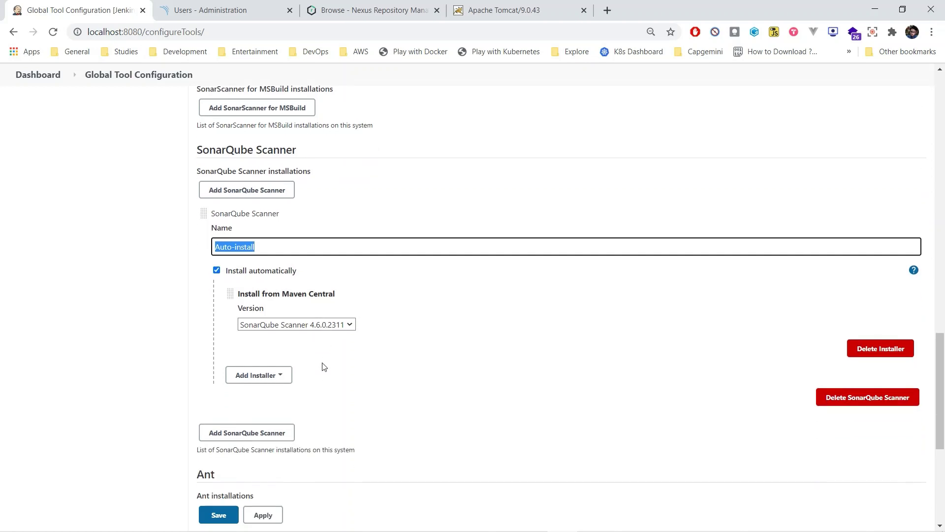
{"action": "scroll", "coordinate": [317, 320], "scroll_direction": "down", "scroll_amount": 2}
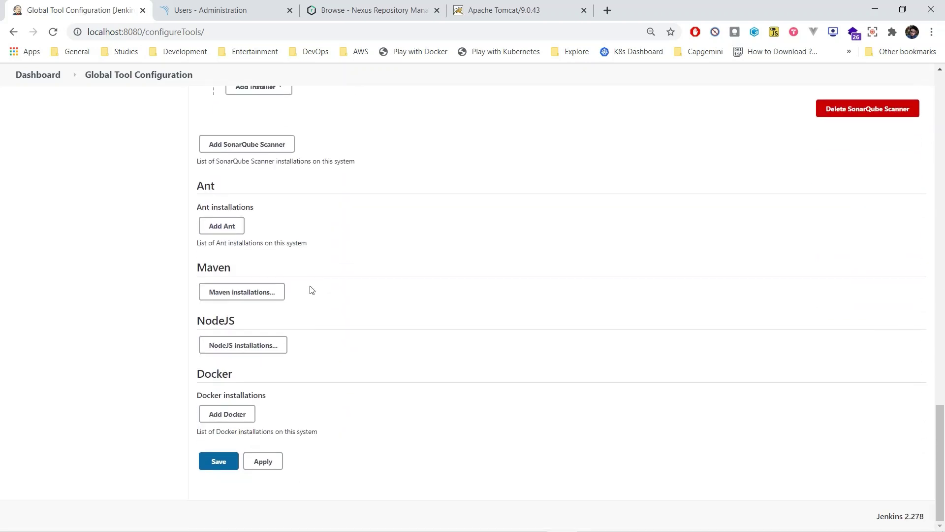
{"action": "left_click", "coordinate": [279, 296]}
{"action": "scroll", "coordinate": [277, 297], "scroll_direction": "down", "scroll_amount": 1}
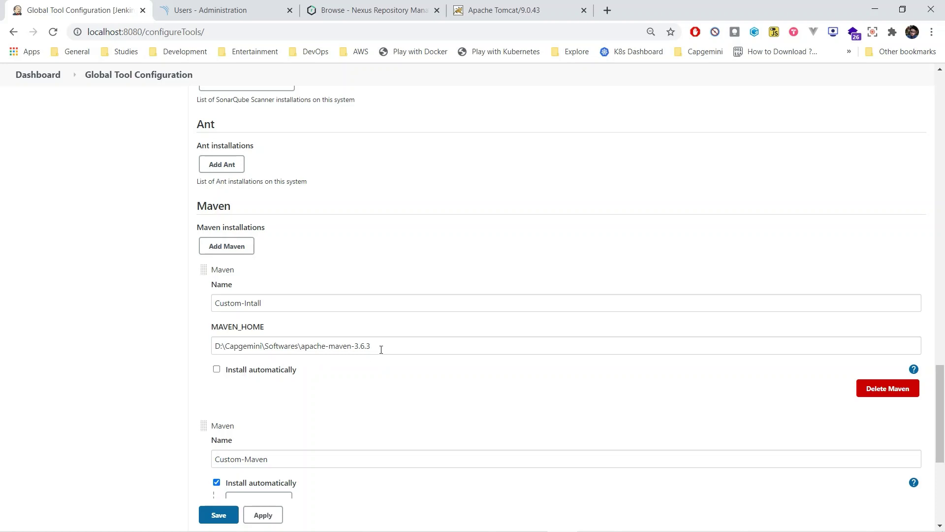
{"action": "scroll", "coordinate": [381, 349], "scroll_direction": "down", "scroll_amount": 5}
{"action": "left_click", "coordinate": [234, 463]}
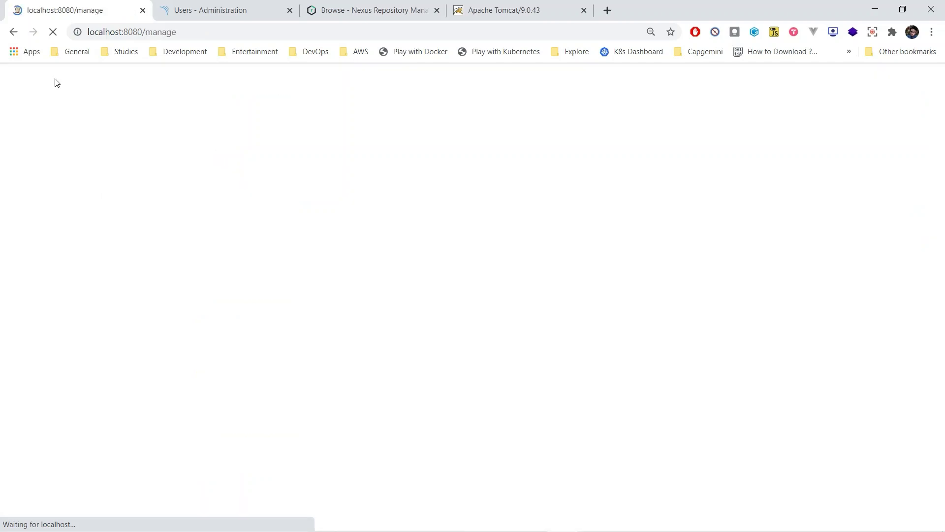
Go from the Dashboard to Manage Jenkins > Configure System and scroll down to the Sonatype Nexus settings
{"action": "left_click", "coordinate": [62, 90]}
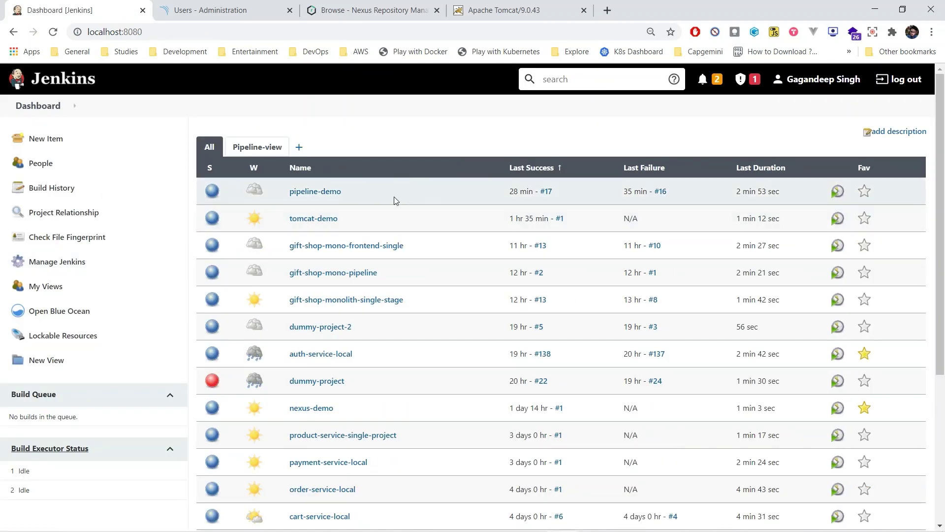
{"action": "left_click", "coordinate": [73, 266]}
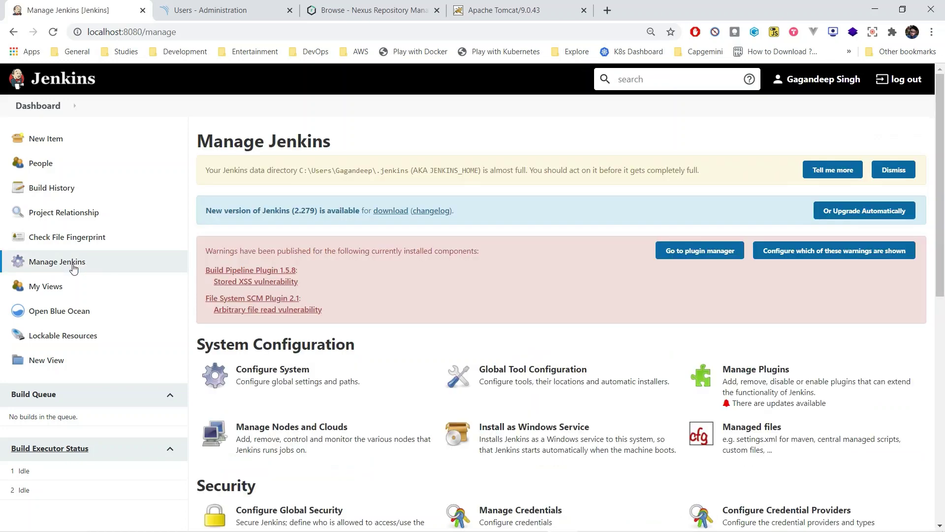
{"action": "left_click", "coordinate": [306, 391]}
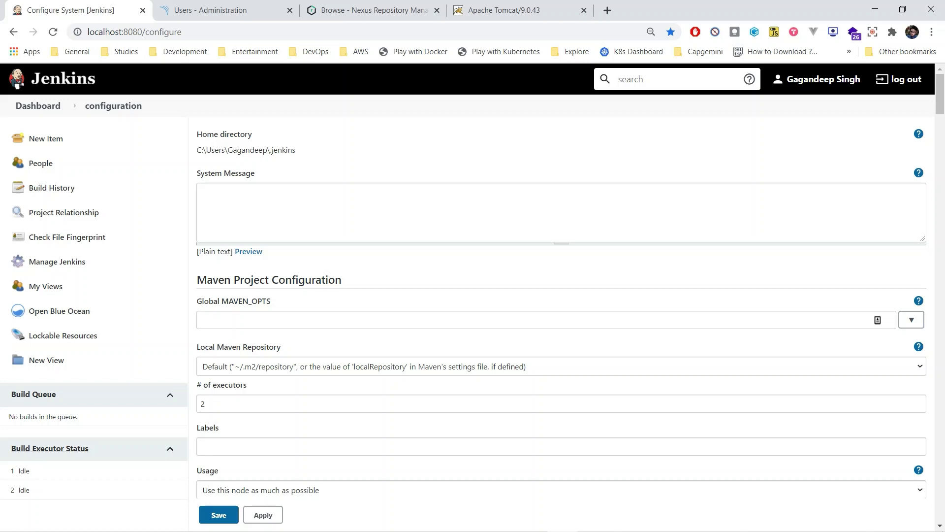
{"action": "scroll", "coordinate": [551, 331], "scroll_direction": "down", "scroll_amount": 7}
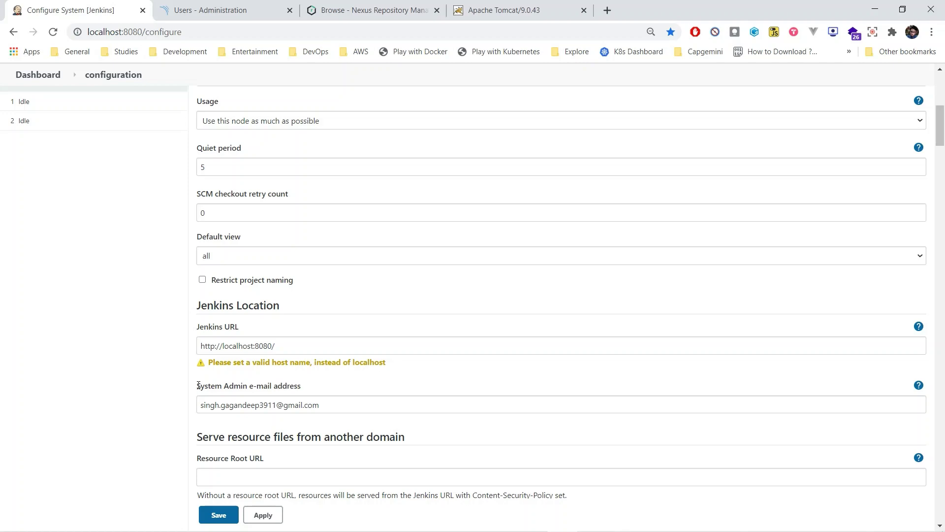
{"action": "scroll", "coordinate": [542, 348], "scroll_direction": "down", "scroll_amount": 20}
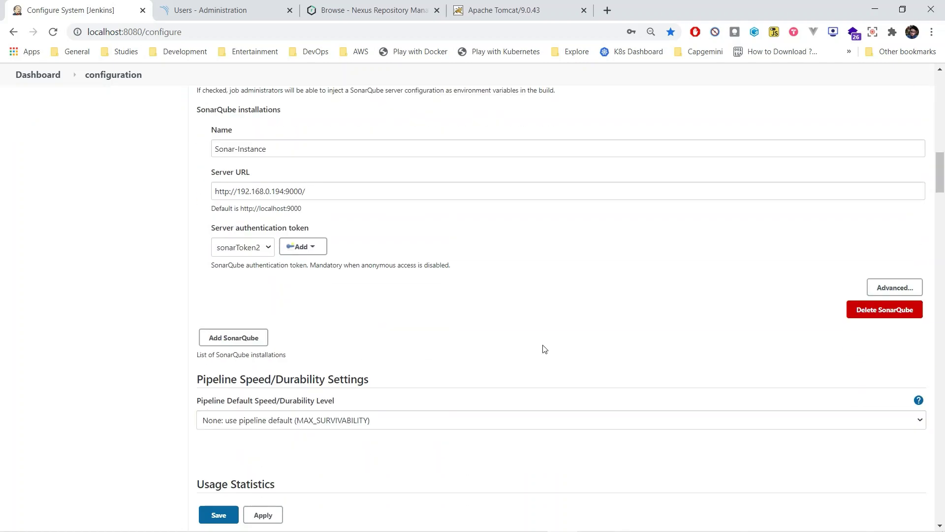
{"action": "scroll", "coordinate": [544, 348], "scroll_direction": "down", "scroll_amount": 15}
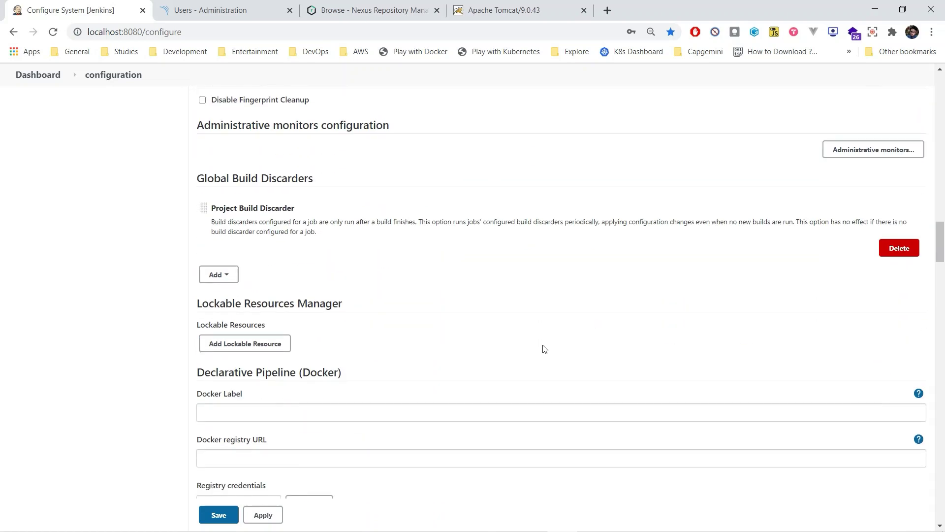
{"action": "scroll", "coordinate": [545, 348], "scroll_direction": "down", "scroll_amount": 6}
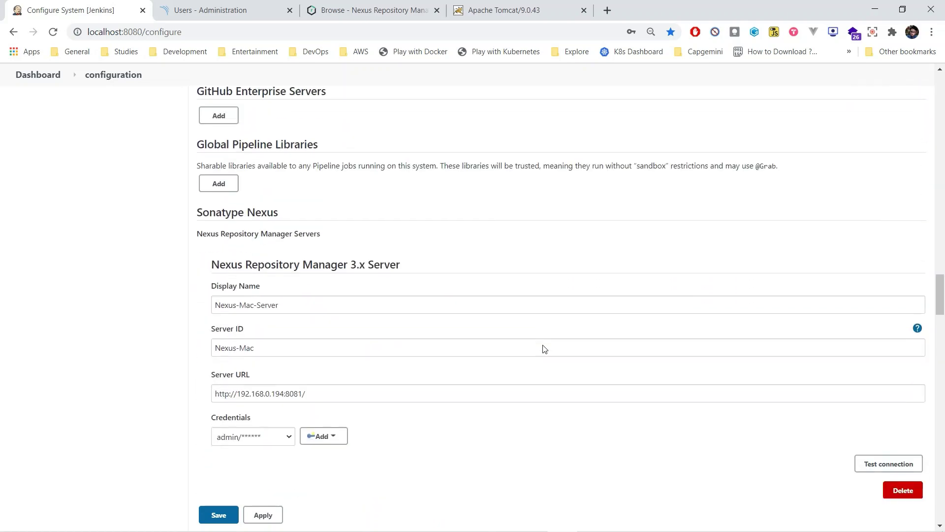
{"action": "scroll", "coordinate": [545, 349], "scroll_direction": "down", "scroll_amount": 1}
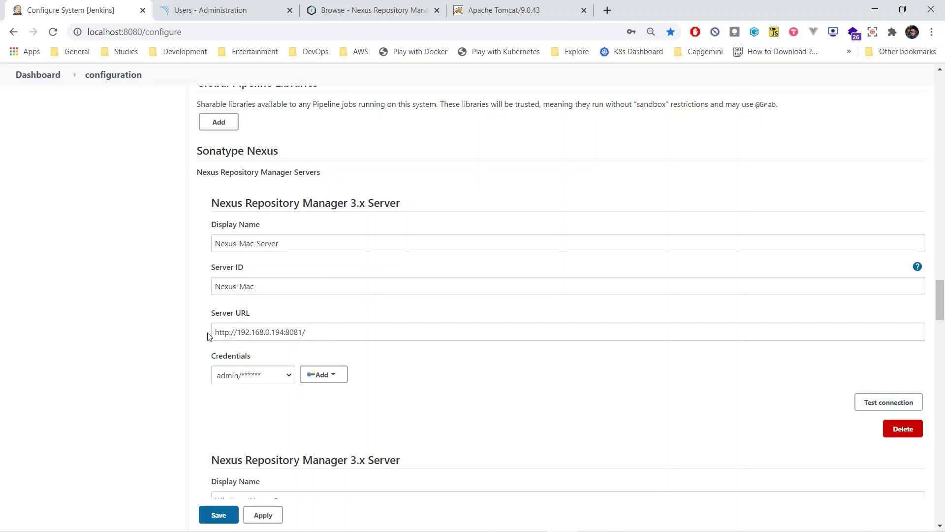
Add a Jenkins Username with password credential for user admin and its password
{"action": "left_click", "coordinate": [324, 374]}
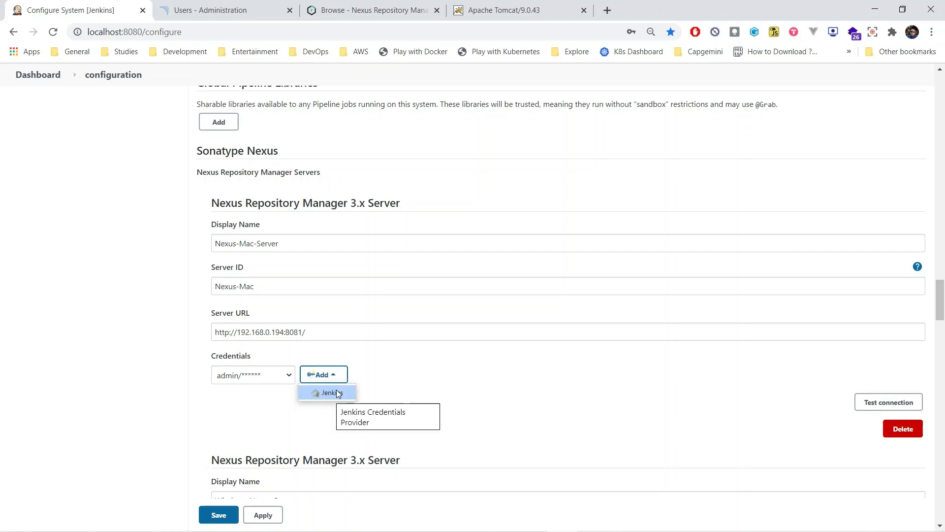
{"action": "left_click", "coordinate": [332, 392]}
{"action": "left_click", "coordinate": [247, 252]}
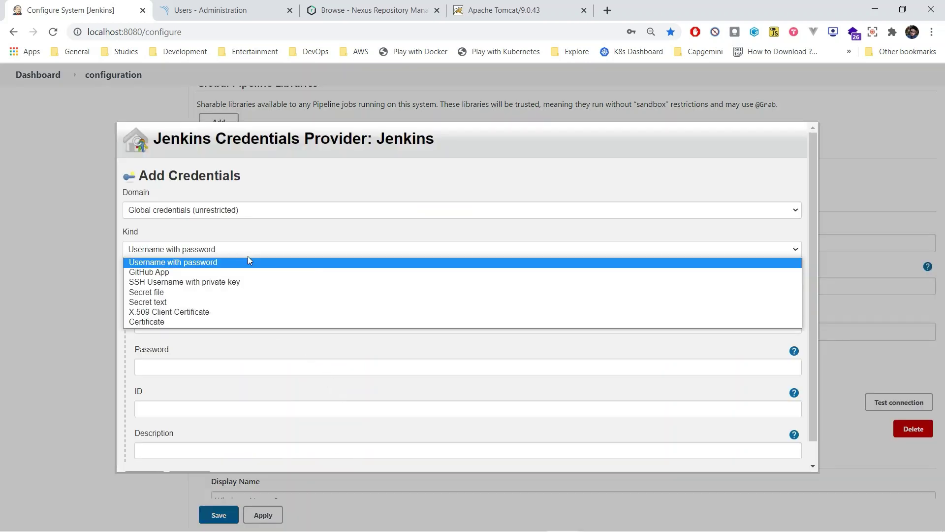
{"action": "left_click", "coordinate": [261, 252]}
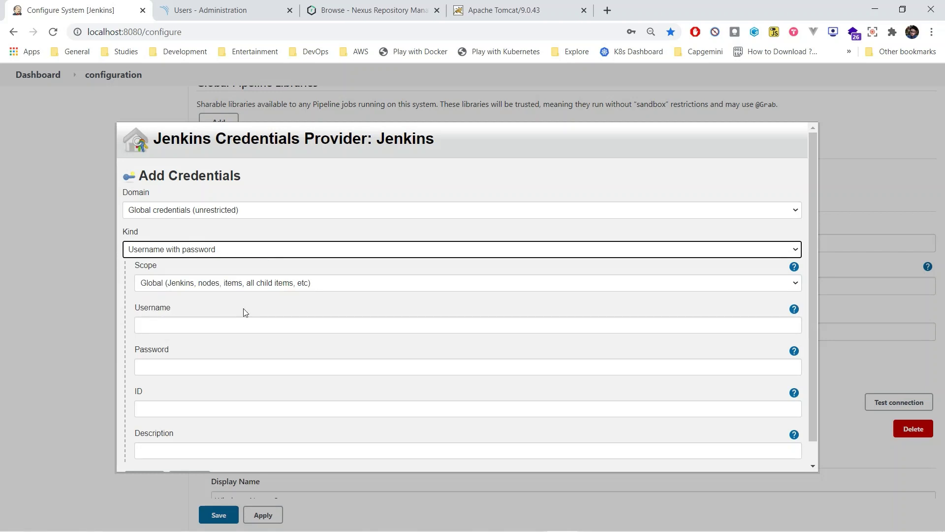
{"action": "left_click", "coordinate": [245, 327]}
{"action": "type", "text": "admin"}
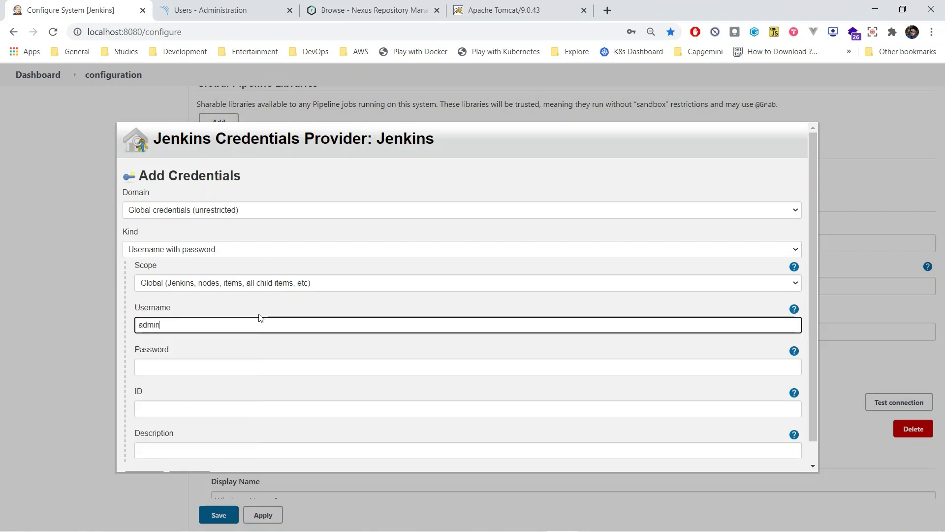
{"action": "key", "text": "Tab"}
{"action": "type", "text": "admin1"}
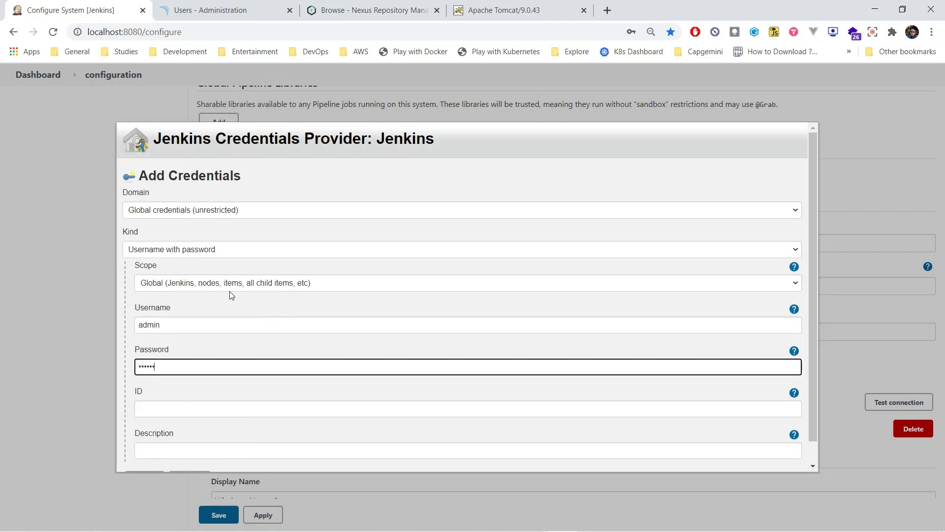
{"action": "left_click", "coordinate": [247, 414]}
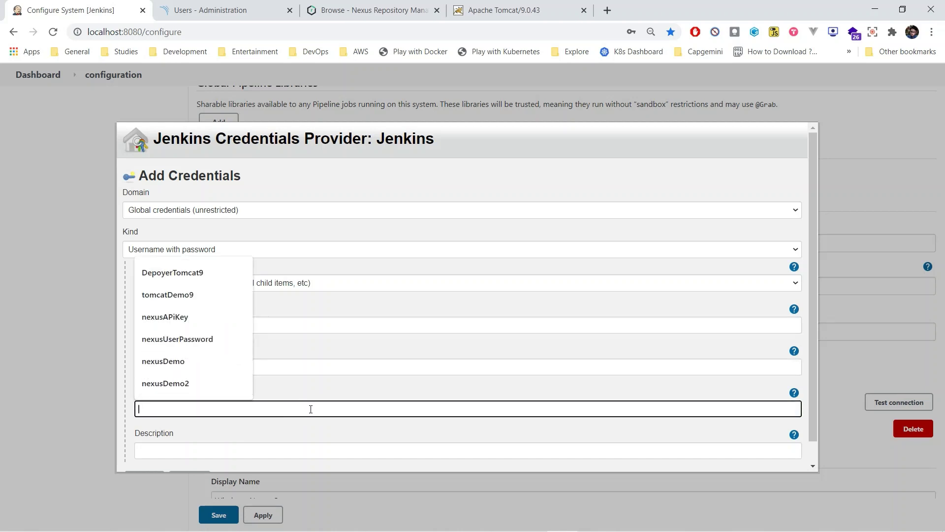
{"action": "left_click", "coordinate": [685, 155]}
{"action": "left_click", "coordinate": [829, 338]}
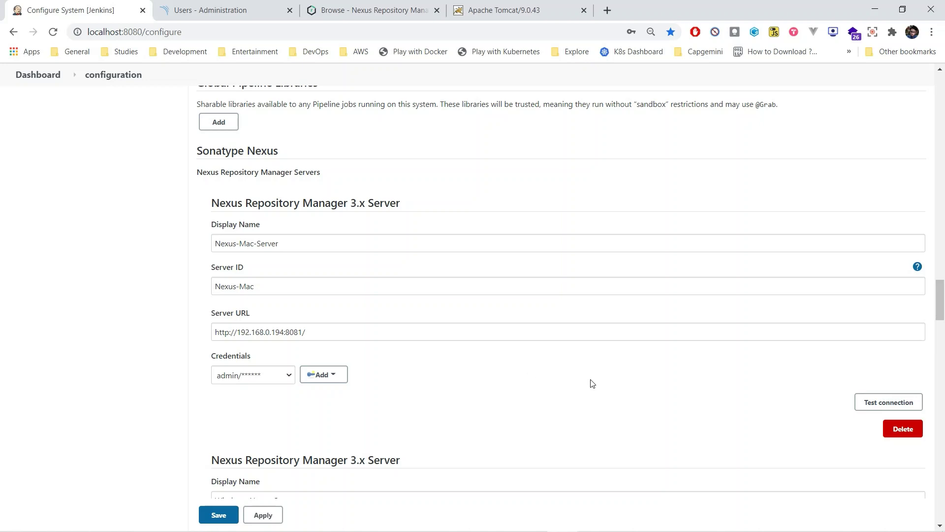
Test the Nexus server connection, then scroll down to the e-mail notification settings
{"action": "left_click", "coordinate": [895, 403]}
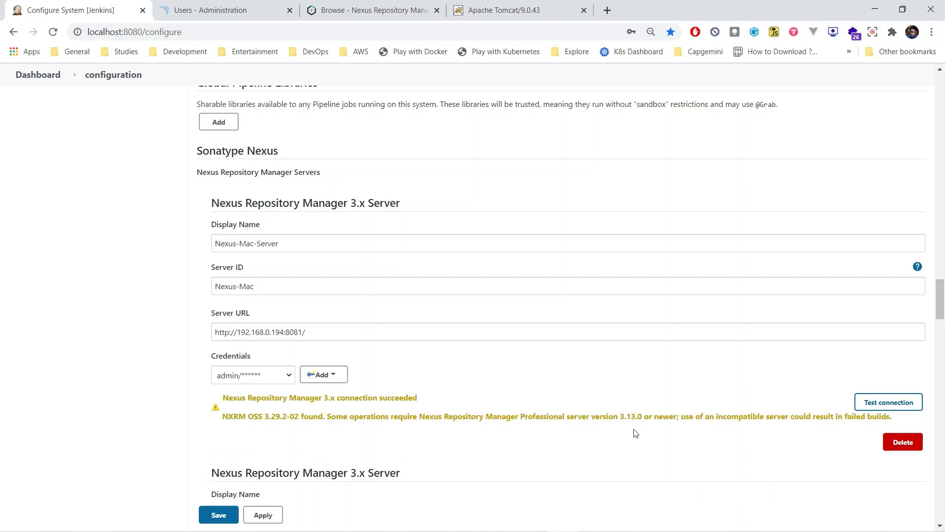
{"action": "scroll", "coordinate": [624, 443], "scroll_direction": "down", "scroll_amount": 15}
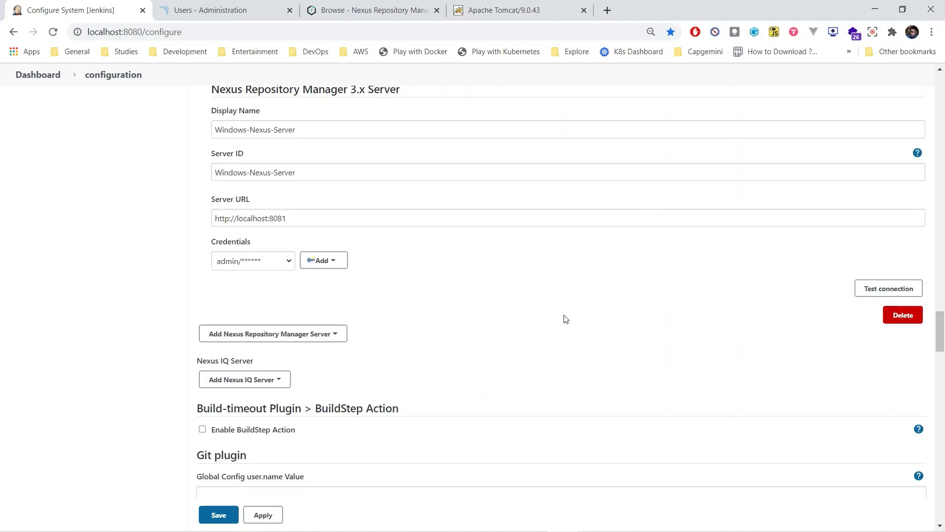
{"action": "scroll", "coordinate": [565, 315], "scroll_direction": "down", "scroll_amount": 5}
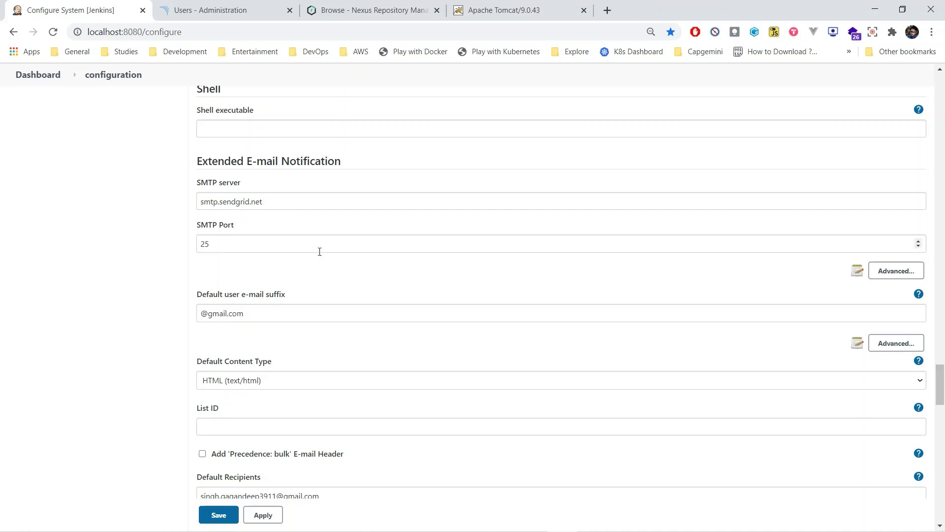
Reveal the Extended E-mail SMTP Username (apikey), Password and SSL options and review the defaults below
{"action": "left_click", "coordinate": [896, 272]}
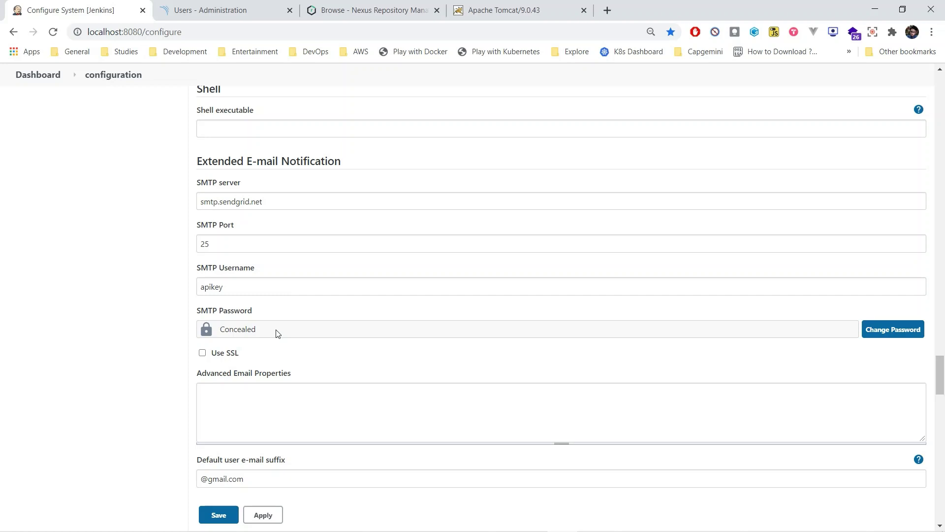
{"action": "scroll", "coordinate": [288, 307], "scroll_direction": "down", "scroll_amount": 2}
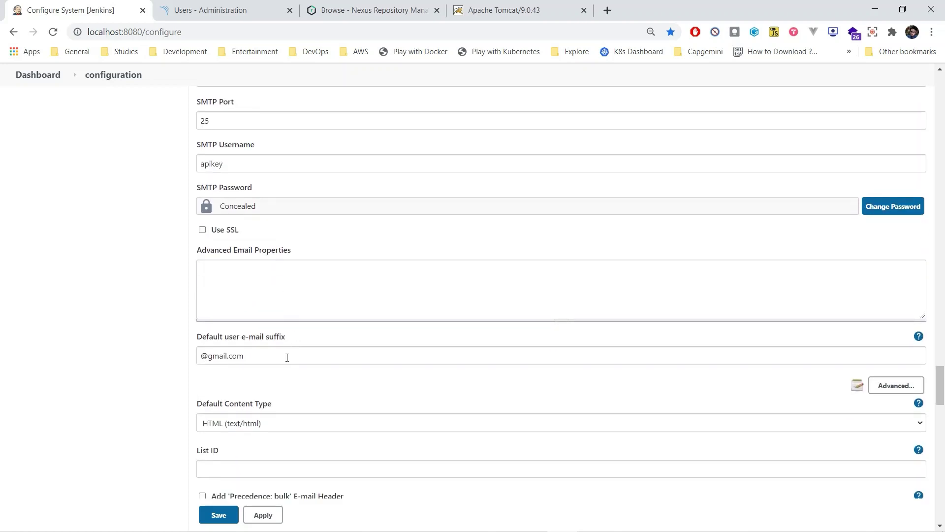
{"action": "scroll", "coordinate": [286, 357], "scroll_direction": "down", "scroll_amount": 1}
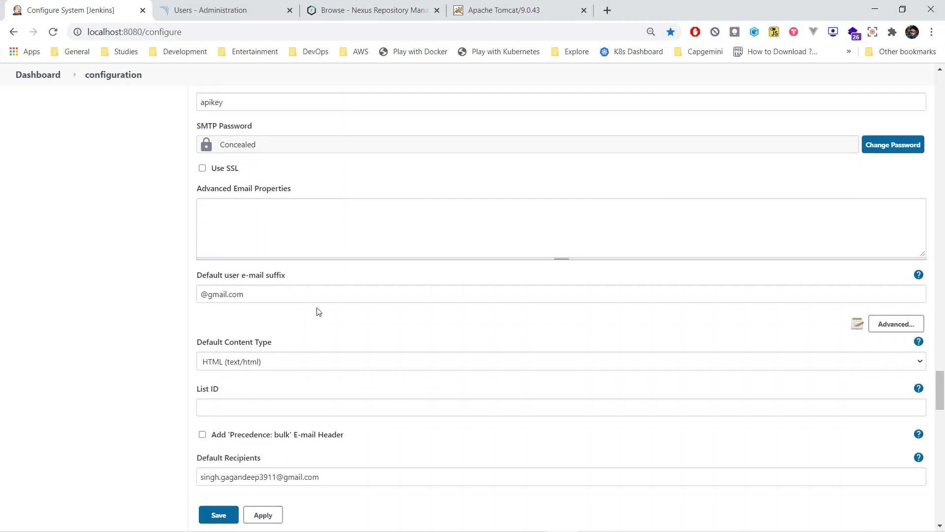
{"action": "scroll", "coordinate": [319, 311], "scroll_direction": "down", "scroll_amount": 4}
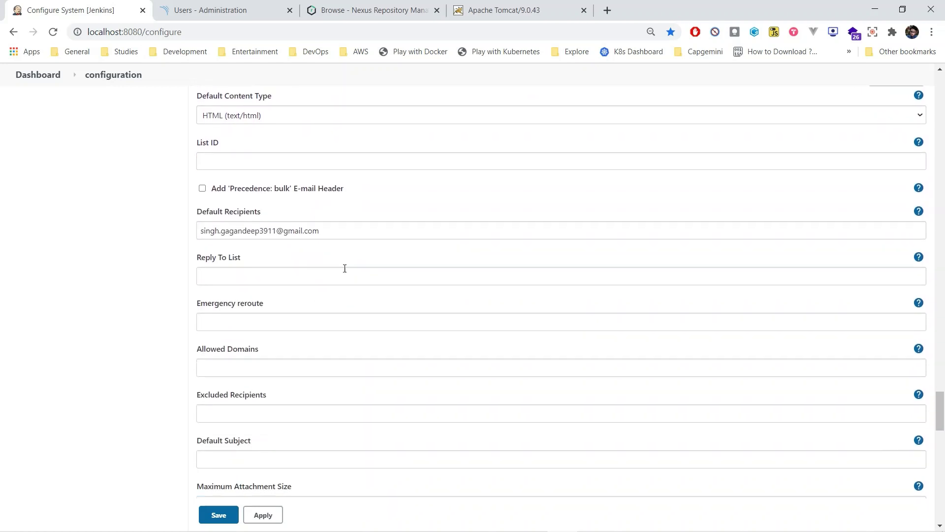
{"action": "scroll", "coordinate": [344, 269], "scroll_direction": "down", "scroll_amount": 1}
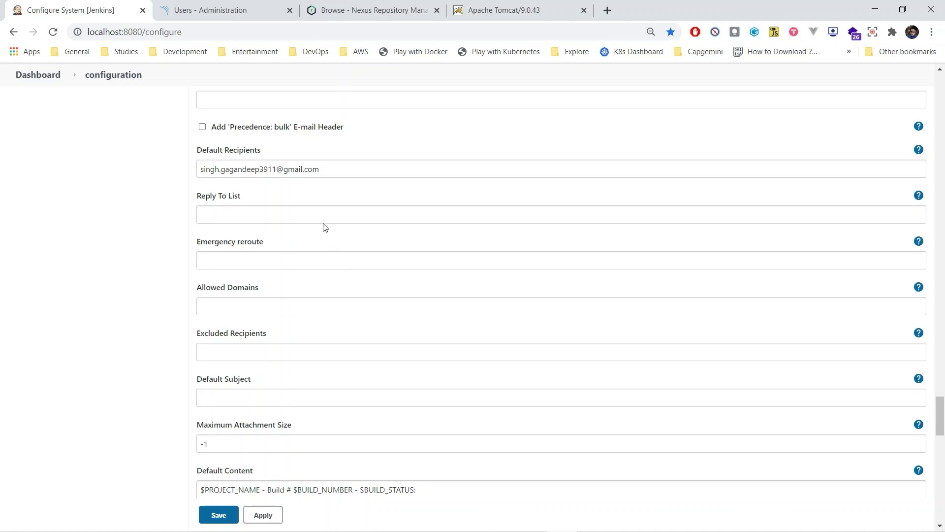
{"action": "scroll", "coordinate": [323, 223], "scroll_direction": "down", "scroll_amount": 4}
{"action": "scroll", "coordinate": [324, 224], "scroll_direction": "down", "scroll_amount": 11}
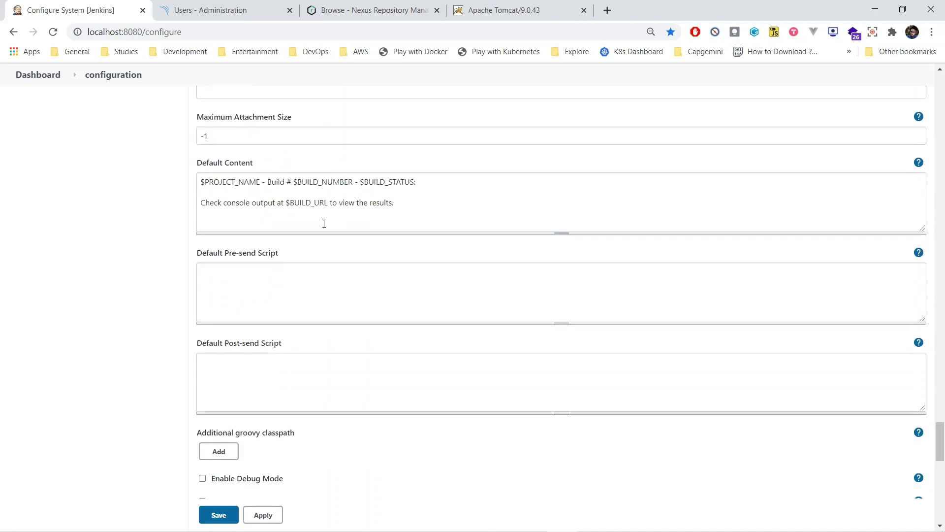
{"action": "scroll", "coordinate": [324, 224], "scroll_direction": "down", "scroll_amount": 2}
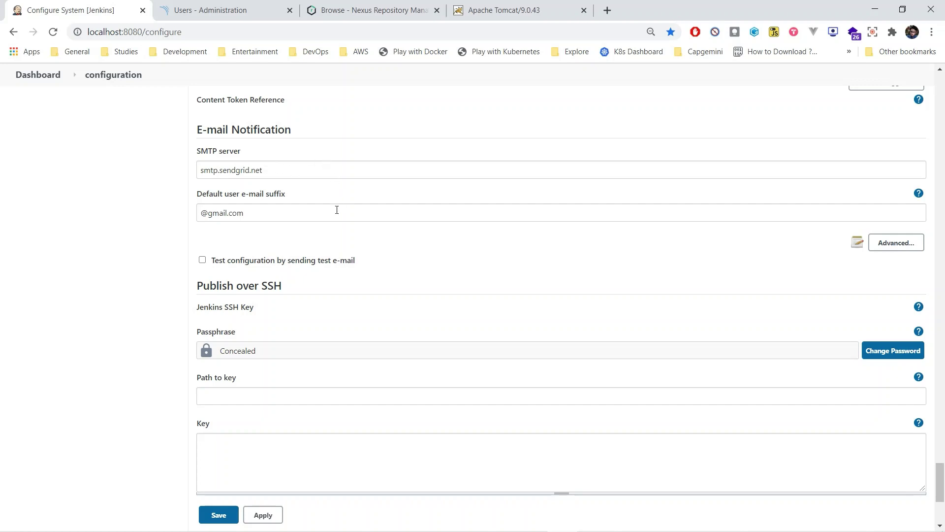
{"action": "left_click", "coordinate": [911, 248]}
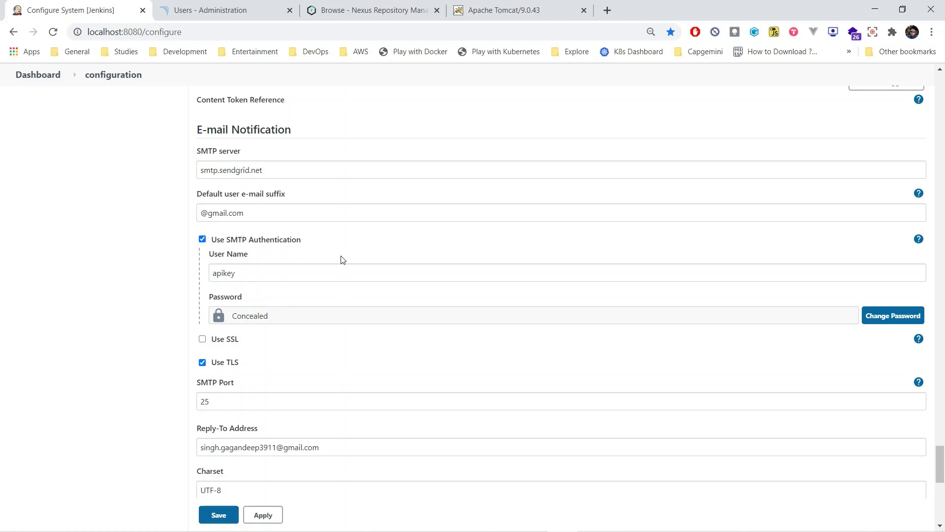
{"action": "scroll", "coordinate": [394, 242], "scroll_direction": "down", "scroll_amount": 2}
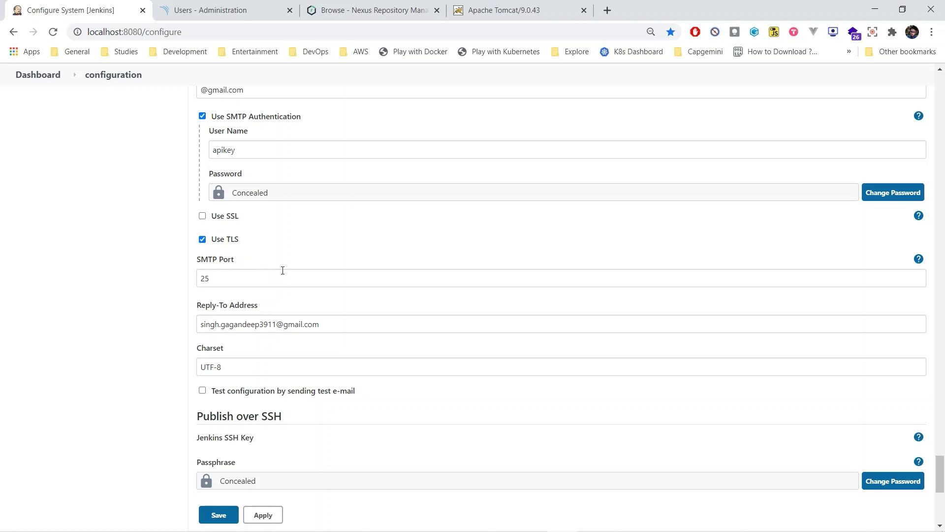
{"action": "scroll", "coordinate": [468, 259], "scroll_direction": "down", "scroll_amount": 1}
{"action": "scroll", "coordinate": [469, 259], "scroll_direction": "down", "scroll_amount": 5}
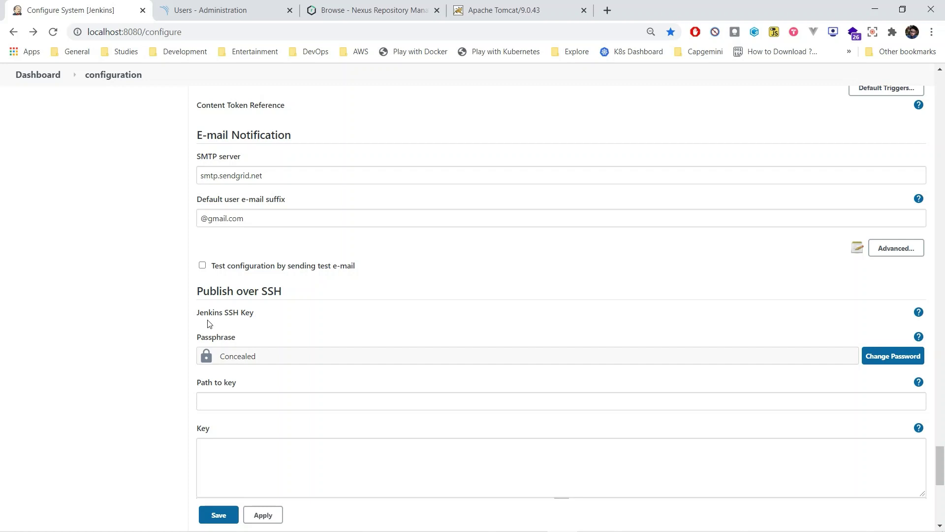
Save the Jenkins system configuration and highlight the war packaging setting in pom.xml
{"action": "left_click", "coordinate": [221, 515]}
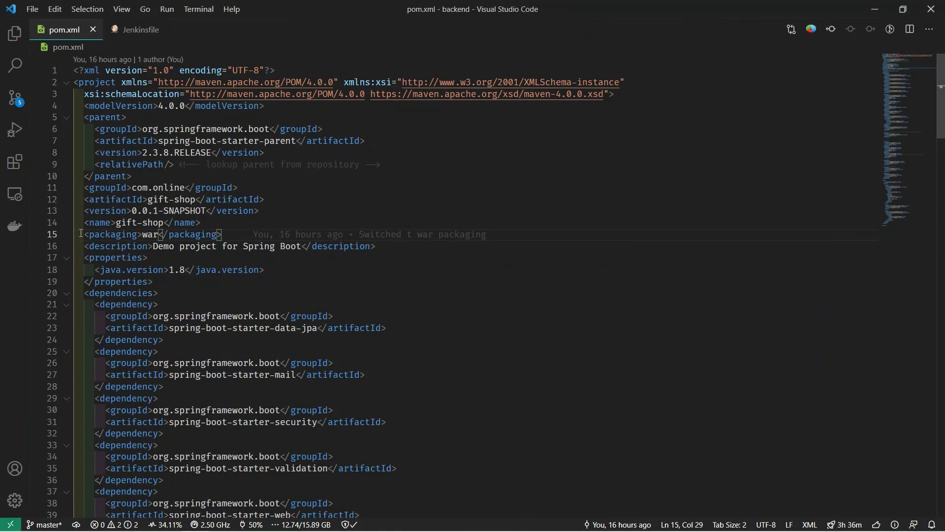
{"action": "left_click_drag", "start_coordinate": [91, 235], "coordinate": [222, 234]}
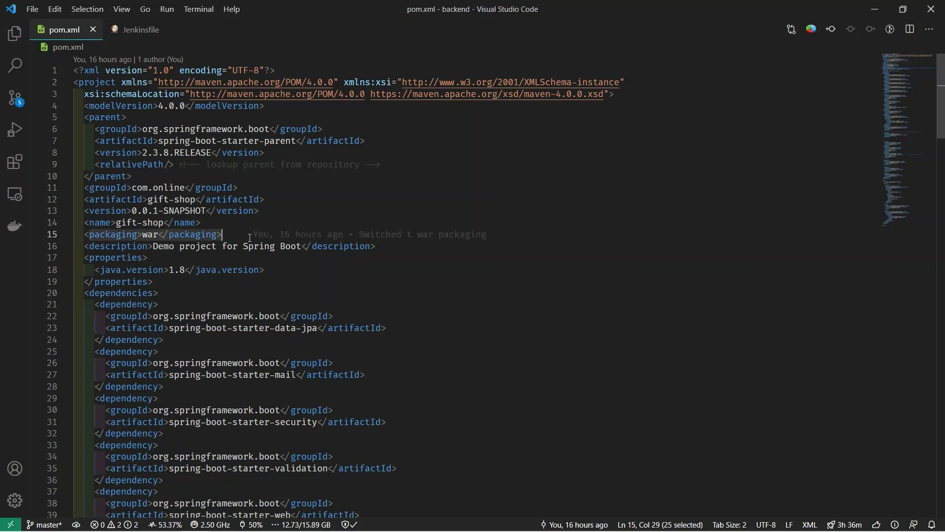
{"action": "key", "text": "Down"}
{"action": "key", "text": "Down"}
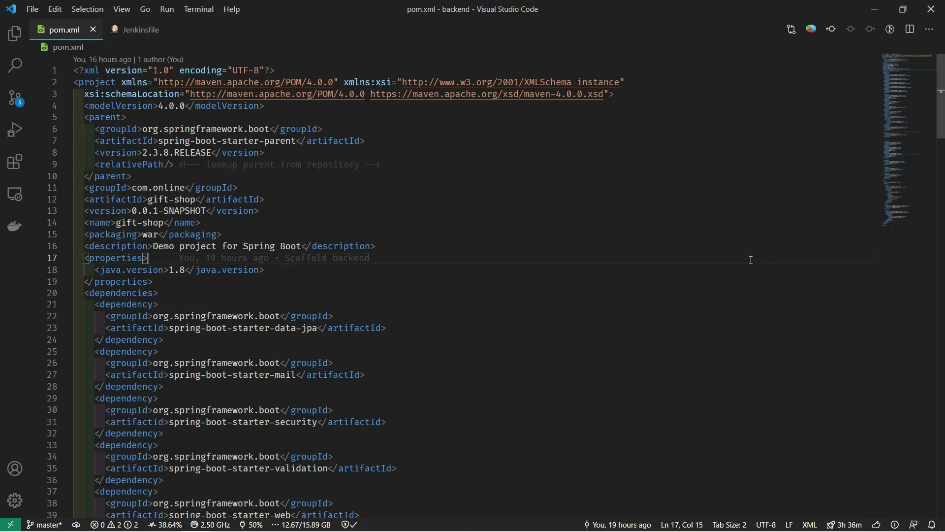
Scroll pom.xml to the jacoco-maven-plugin 0.8.6 and sonar-maven-plugin 3.7.0.1746 entries
{"action": "left_click", "coordinate": [689, 502]}
{"action": "scroll", "coordinate": [654, 186], "scroll_direction": "down", "scroll_amount": 20}
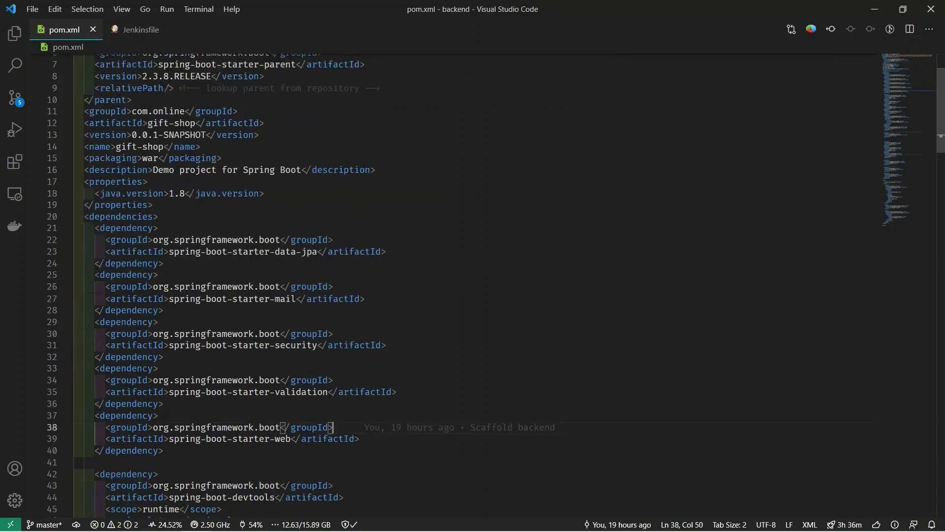
{"action": "scroll", "coordinate": [654, 185], "scroll_direction": "down", "scroll_amount": 6}
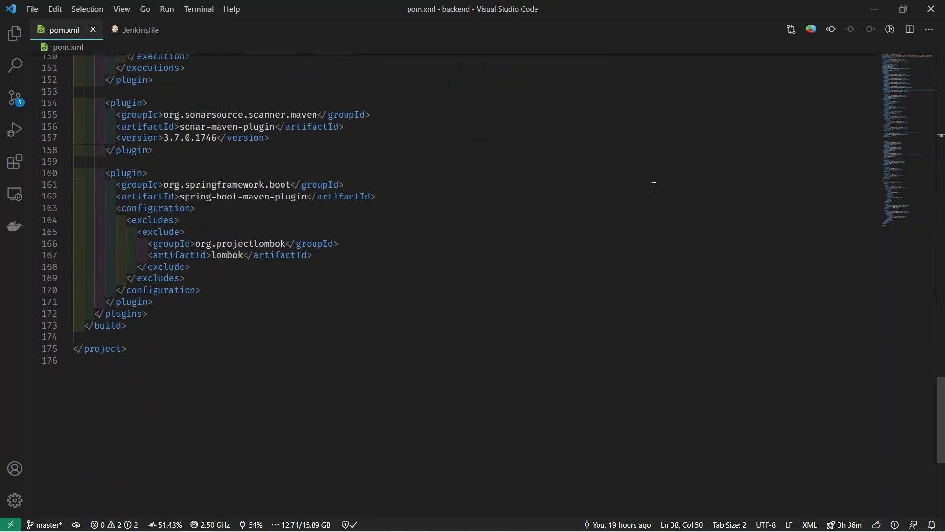
{"action": "scroll", "coordinate": [654, 185], "scroll_direction": "up", "scroll_amount": 8}
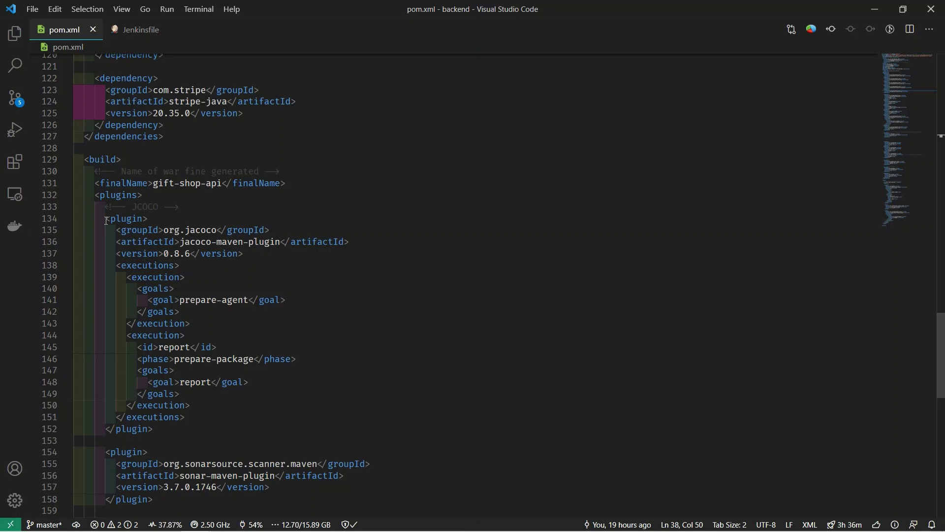
{"action": "scroll", "coordinate": [143, 328], "scroll_direction": "down", "scroll_amount": 4}
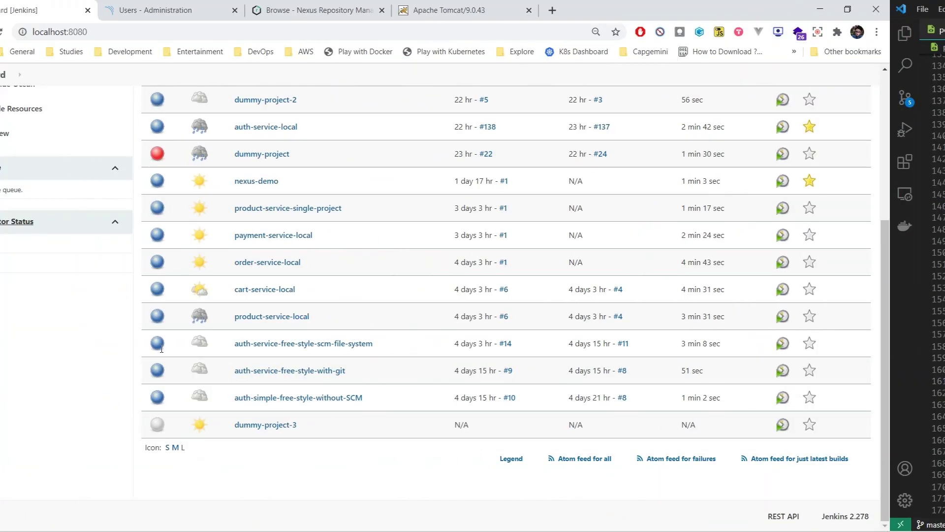
Create a new Pipeline item named pipe-line-demo
{"action": "scroll", "coordinate": [160, 352], "scroll_direction": "up", "scroll_amount": 5}
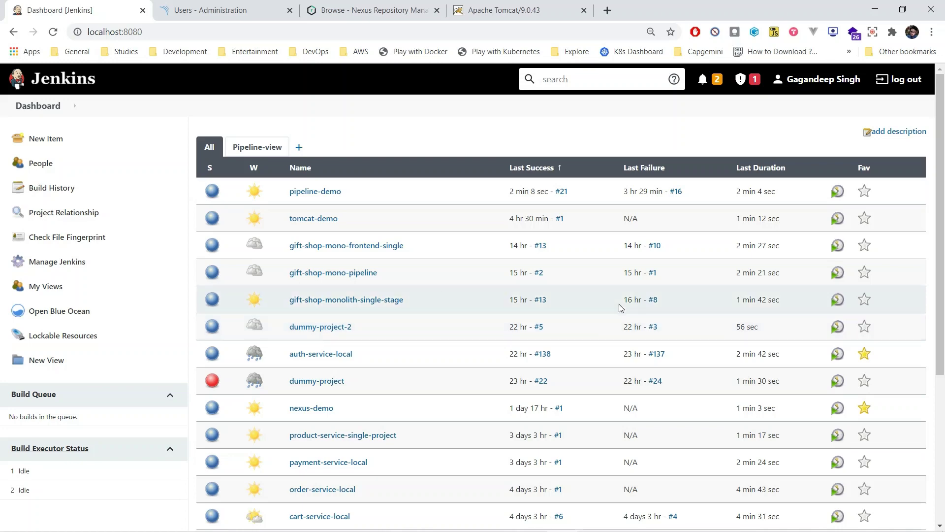
{"action": "left_click", "coordinate": [110, 149]}
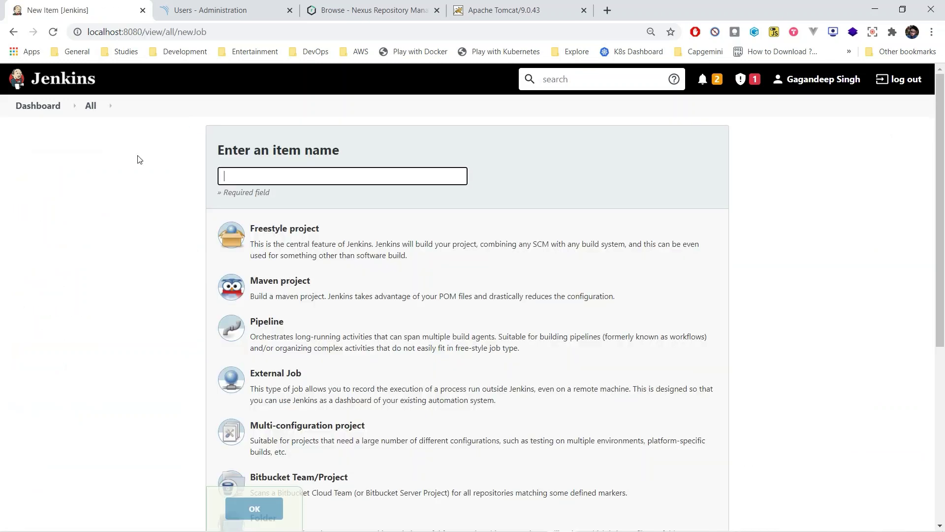
{"action": "left_click", "coordinate": [360, 177]}
{"action": "type", "text": "pi"}
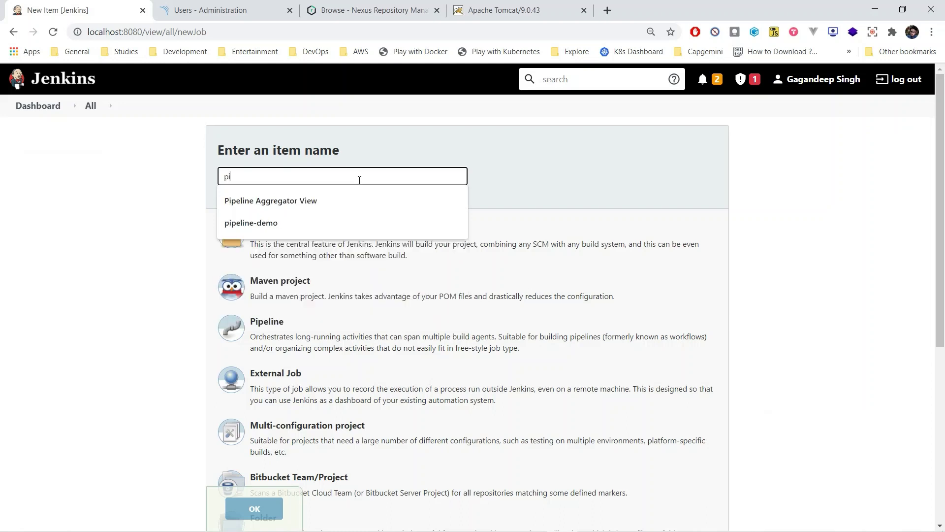
{"action": "type", "text": "pe-line-demo"}
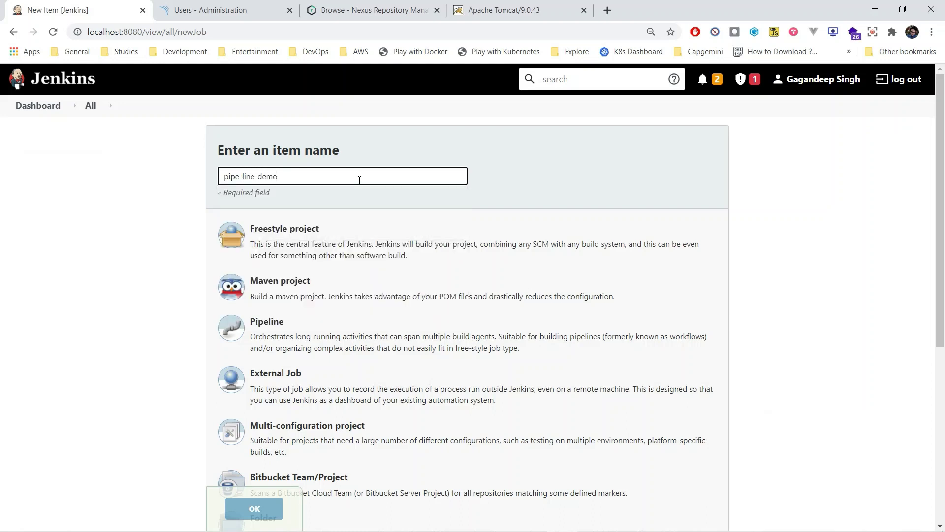
{"action": "left_click", "coordinate": [343, 321]}
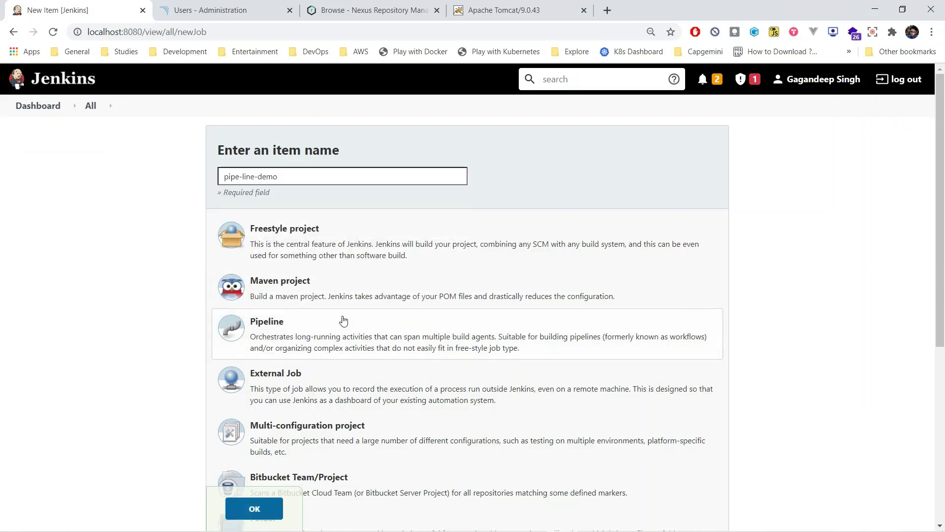
{"action": "left_click", "coordinate": [275, 502]}
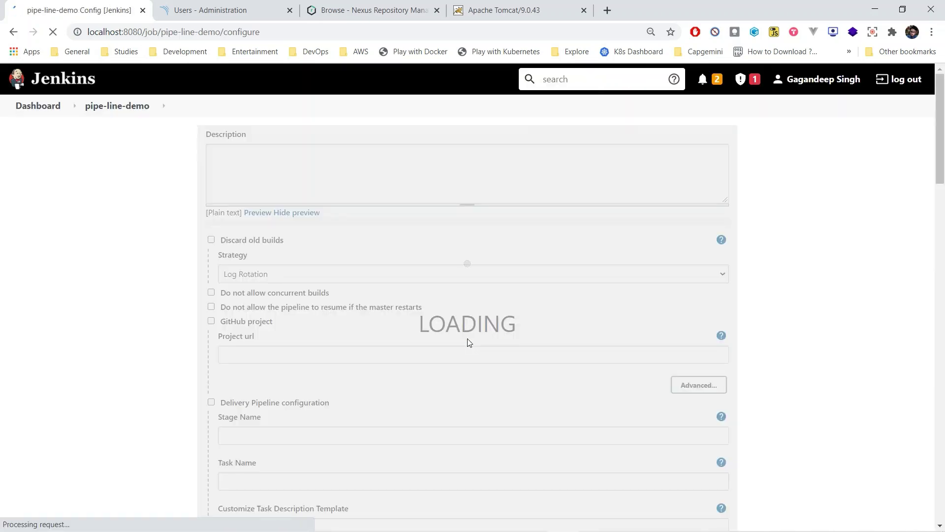
Paste the full pipeline script into the Pipeline Script box
{"action": "scroll", "coordinate": [593, 207], "scroll_direction": "down", "scroll_amount": 8}
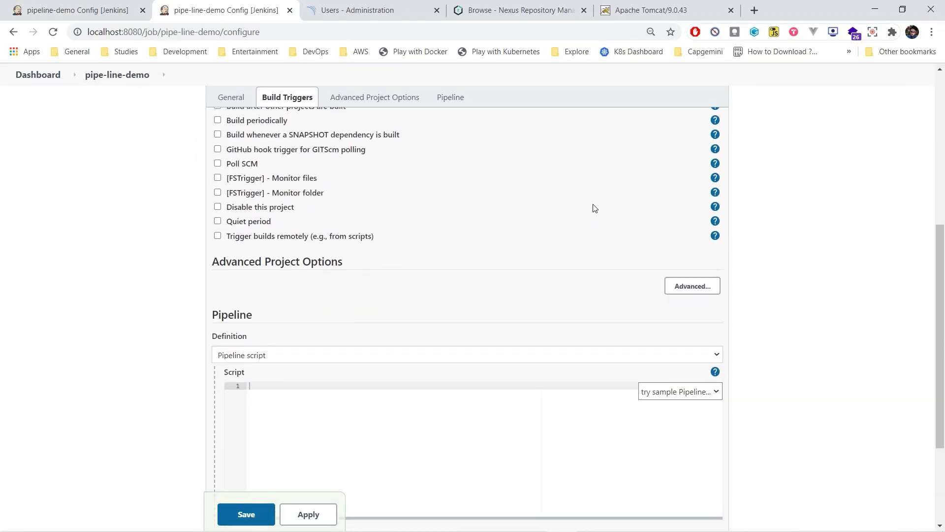
{"action": "left_click", "coordinate": [447, 308]}
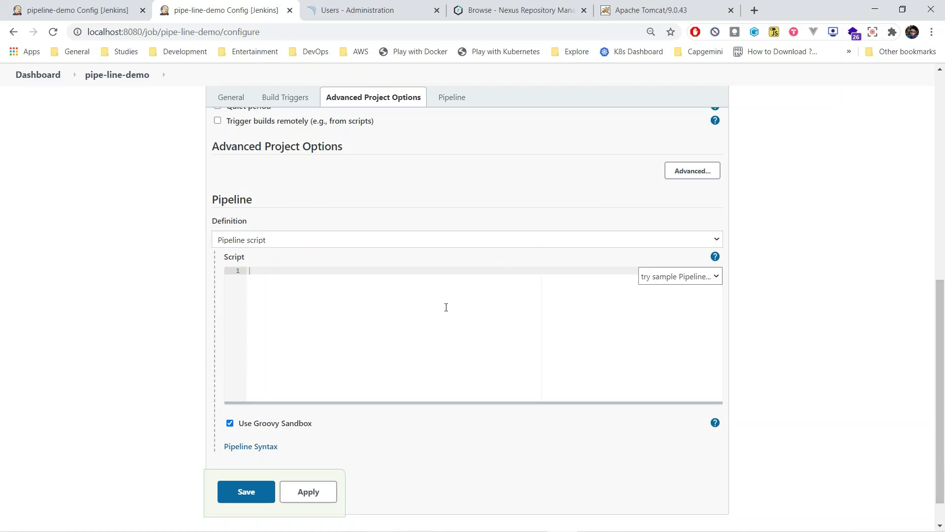
{"action": "key", "text": "ctrl+v"}
{"action": "scroll", "coordinate": [446, 307], "scroll_direction": "up", "scroll_amount": 3}
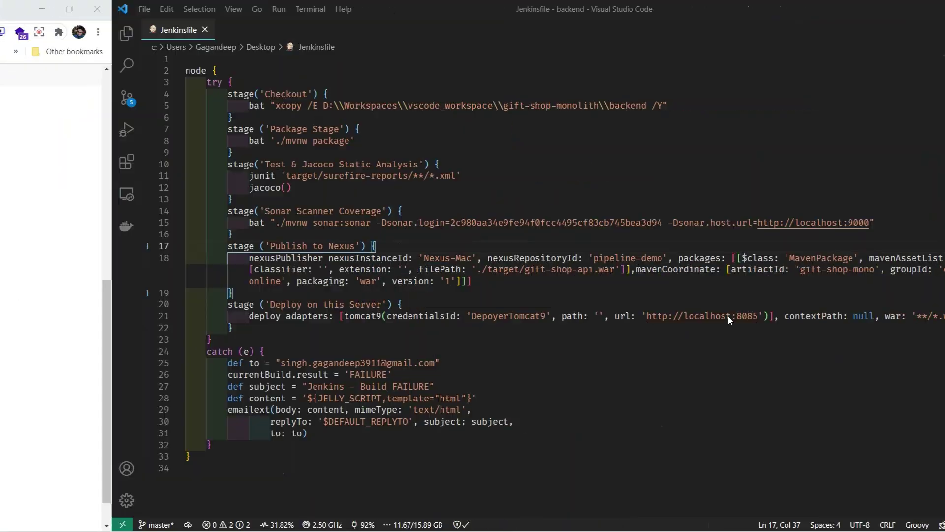
Walk through the Jenkinsfile's node block, Package, Test & Jacoco and Sonar Scanner Coverage stages
{"action": "left_click", "coordinate": [553, 183]}
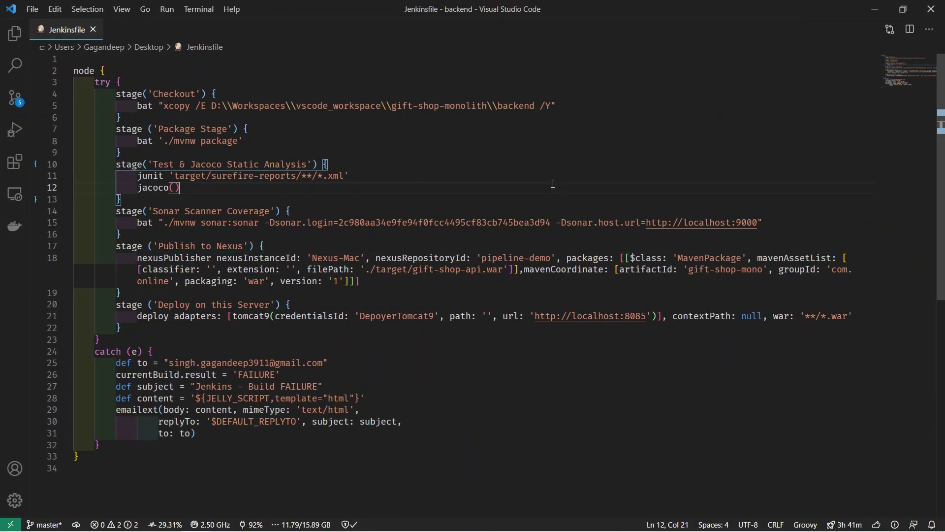
{"action": "left_click", "coordinate": [280, 73]}
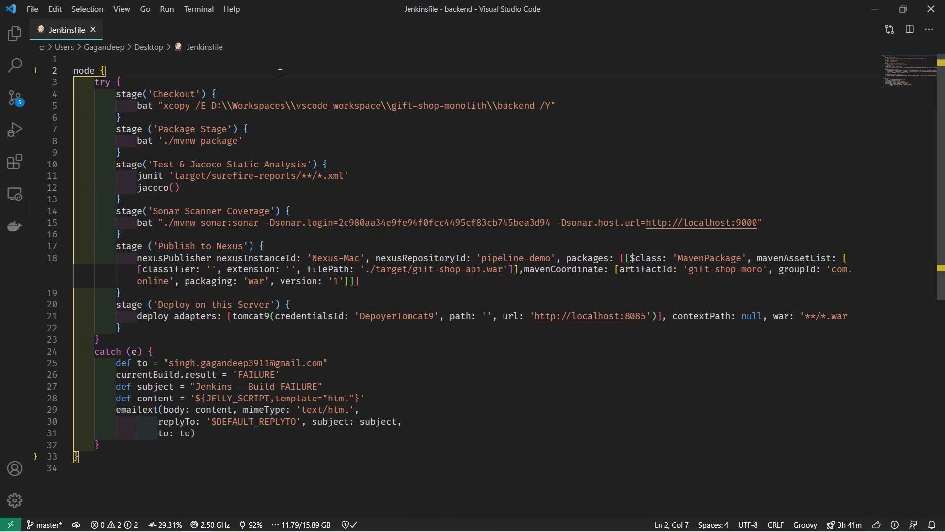
{"action": "key", "text": "ctrl+End"}
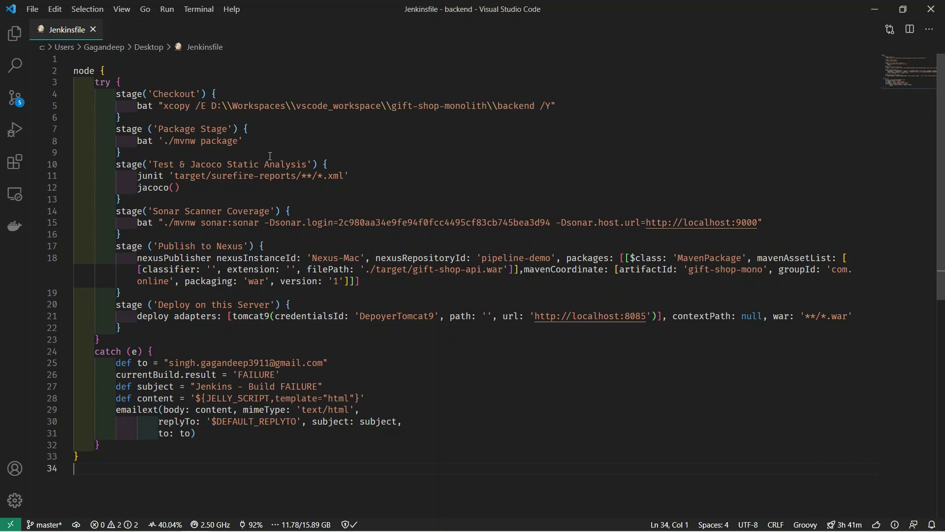
{"action": "left_click", "coordinate": [286, 135]}
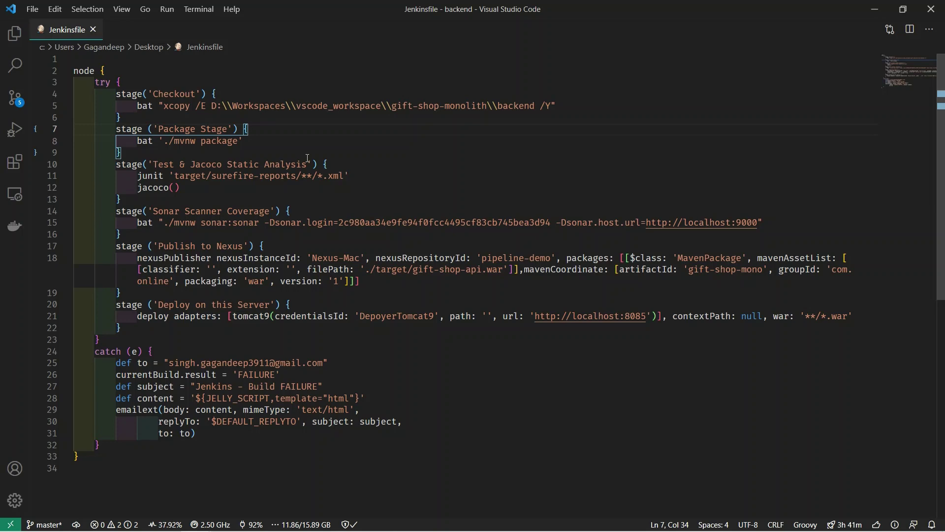
{"action": "left_click", "coordinate": [343, 164]}
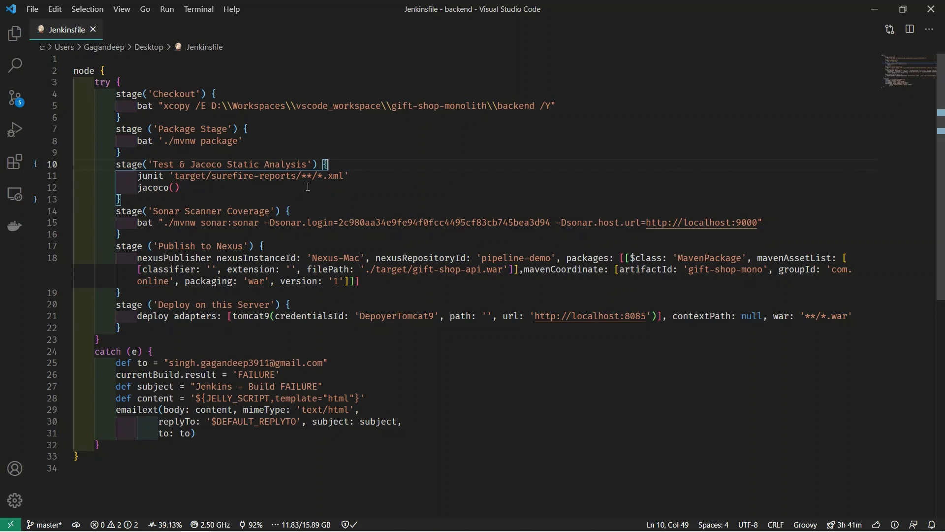
{"action": "key", "text": "ctrl+End"}
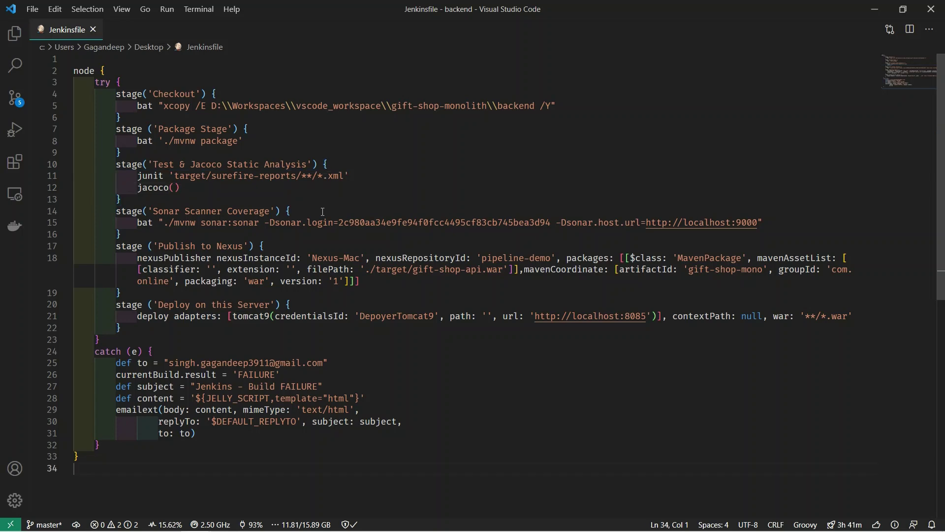
{"action": "left_click", "coordinate": [322, 212]}
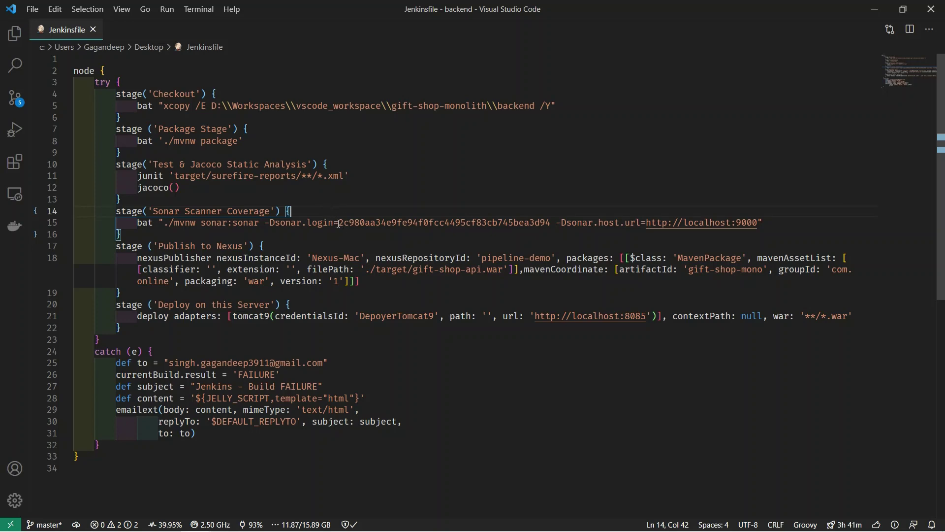
{"action": "left_click_drag", "start_coordinate": [339, 224], "coordinate": [551, 221]}
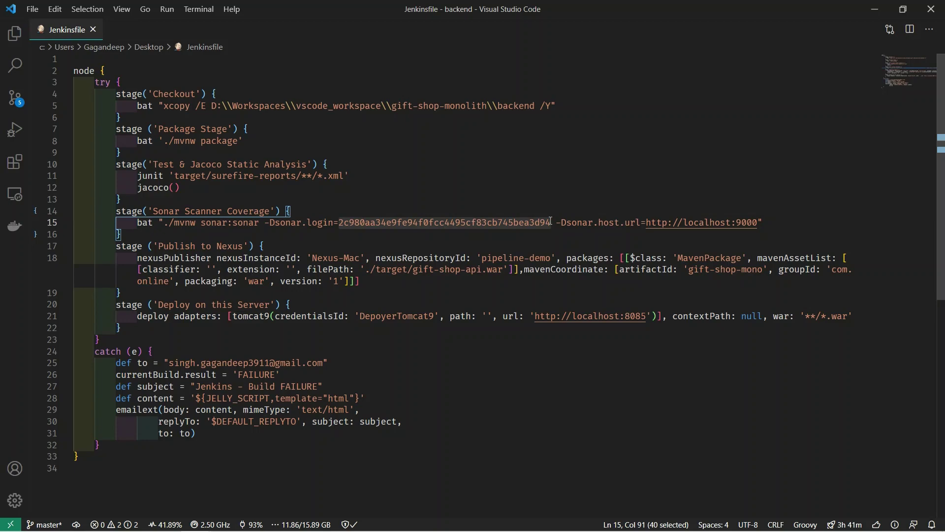
{"action": "key", "text": "alt+Tab"}
{"action": "key", "text": "alt+Tab"}
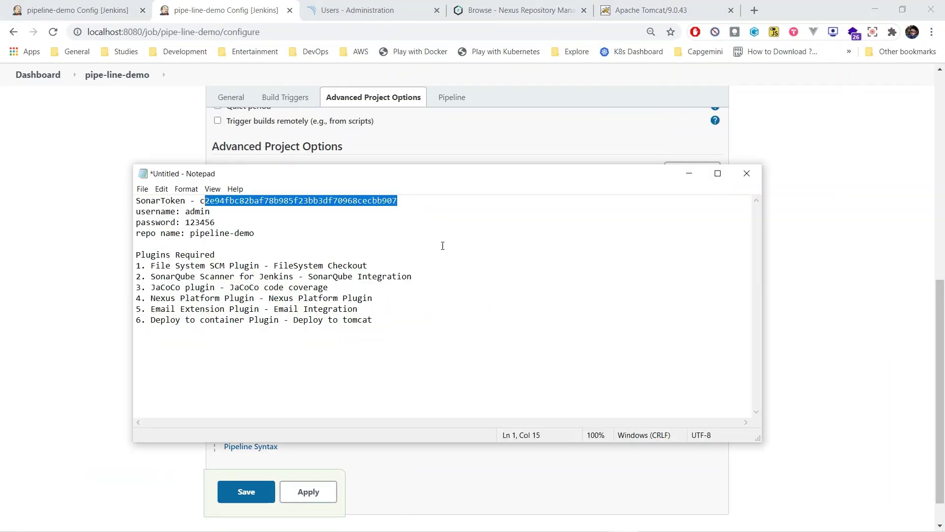
{"action": "left_click_drag", "start_coordinate": [397, 201], "coordinate": [201, 202]}
{"action": "key", "text": "alt+Tab"}
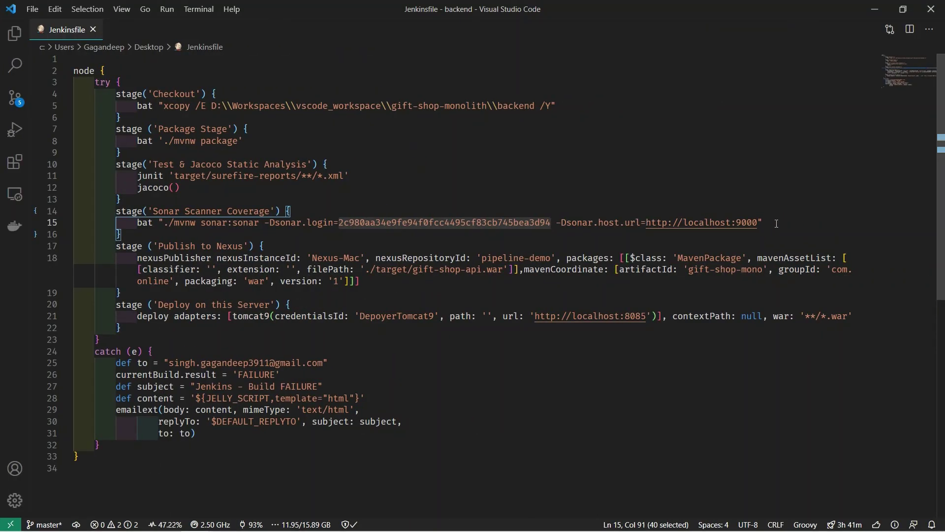
{"action": "key", "text": "Escape"}
{"action": "left_click", "coordinate": [286, 246]}
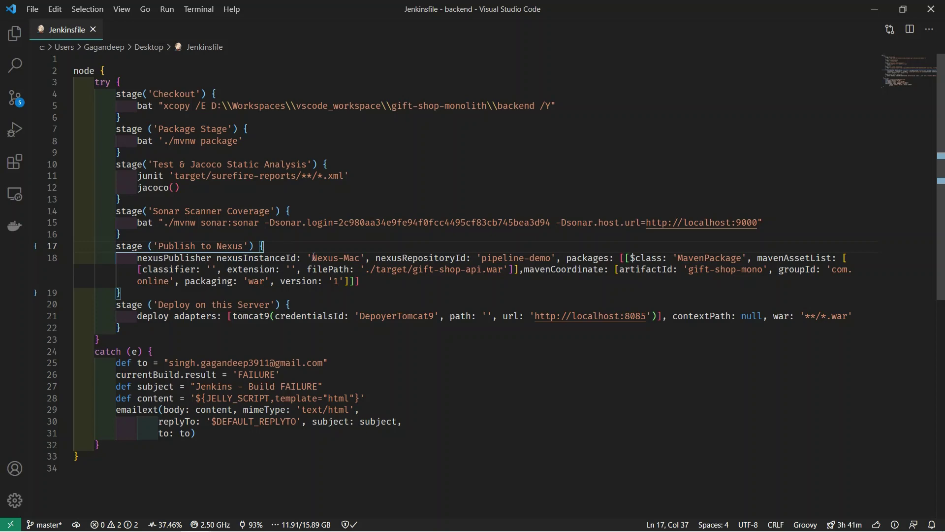
{"action": "double_click", "coordinate": [332, 258]}
{"action": "key", "text": "shift+Left"}
{"action": "key", "text": "shift+Left"}
{"action": "key", "text": "shift+Left"}
{"action": "left_click", "coordinate": [362, 260], "text": "shift"}
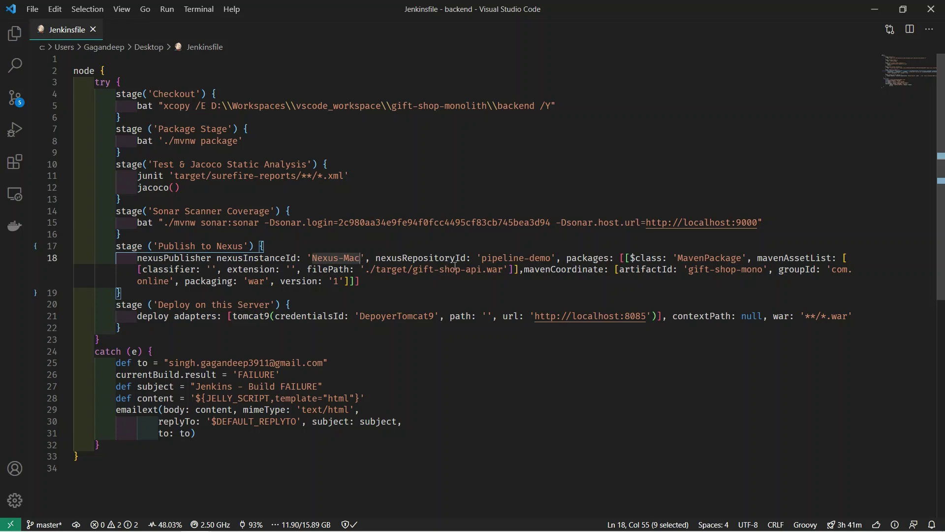
{"action": "left_click_drag", "start_coordinate": [481, 258], "coordinate": [555, 258]}
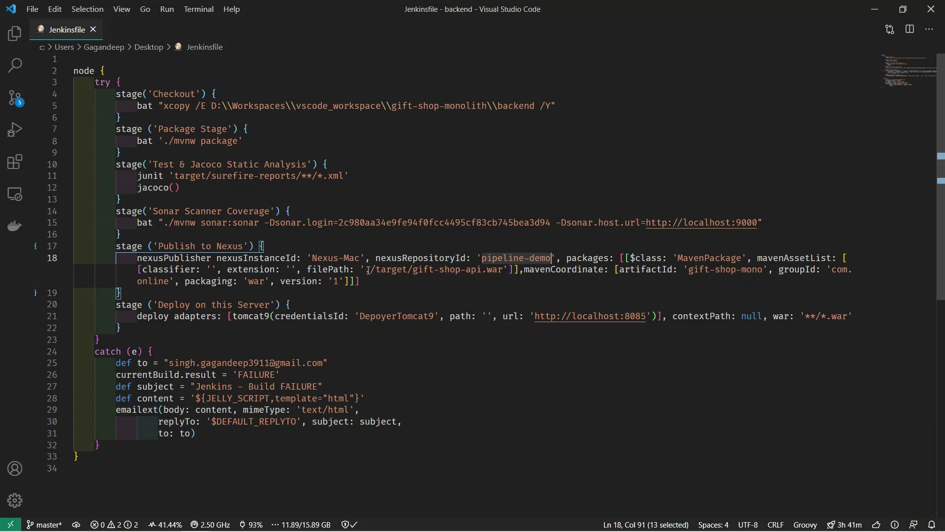
{"action": "left_click_drag", "start_coordinate": [367, 270], "coordinate": [499, 275]}
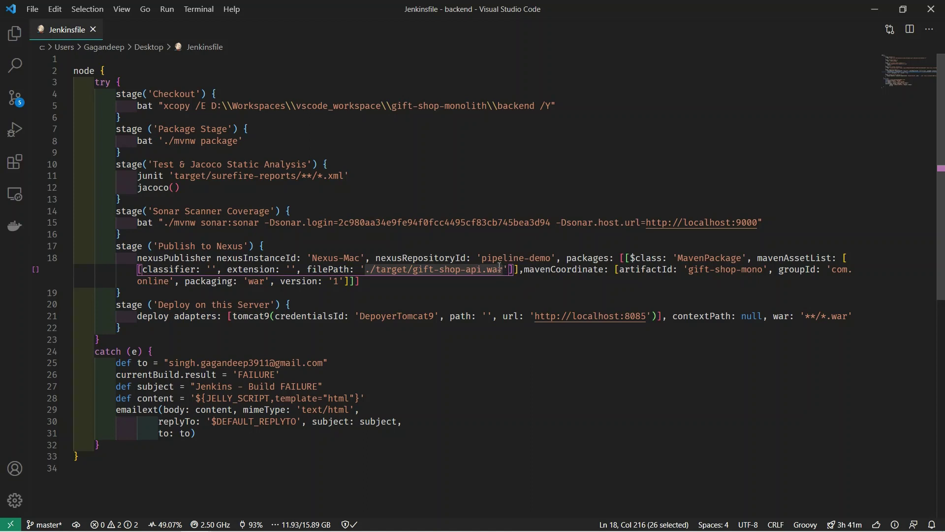